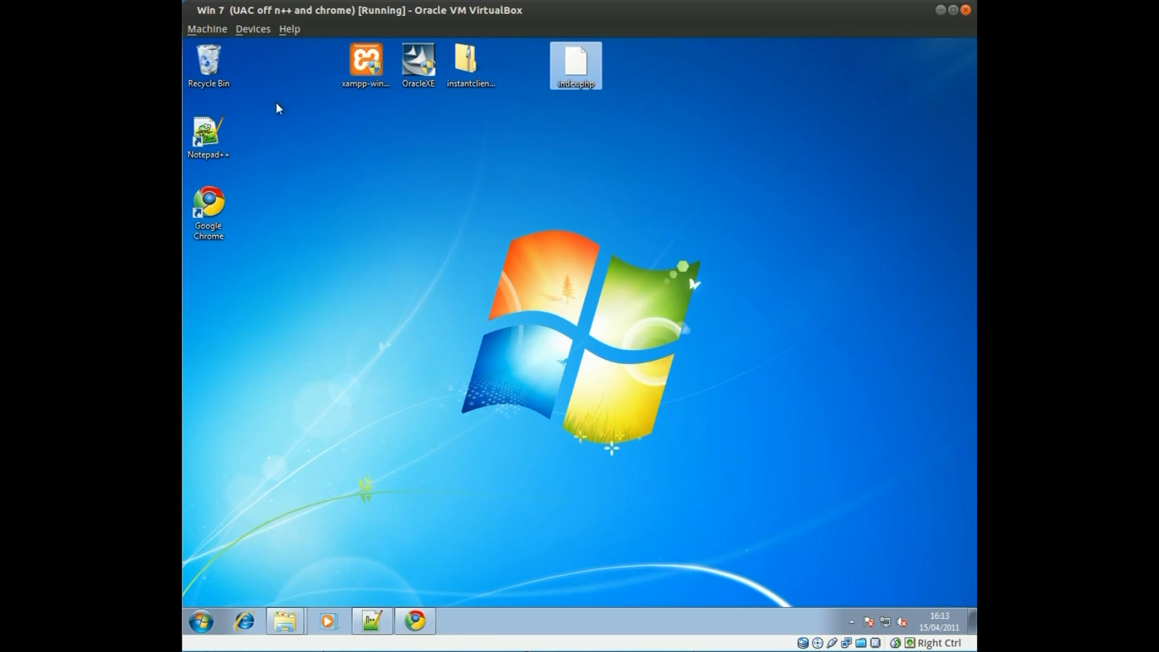
Step: Point out the XAMPP installer, OracleXE installer and Instant Client archive on the desktop
{"action": "left_click", "coordinate": [361, 67]}
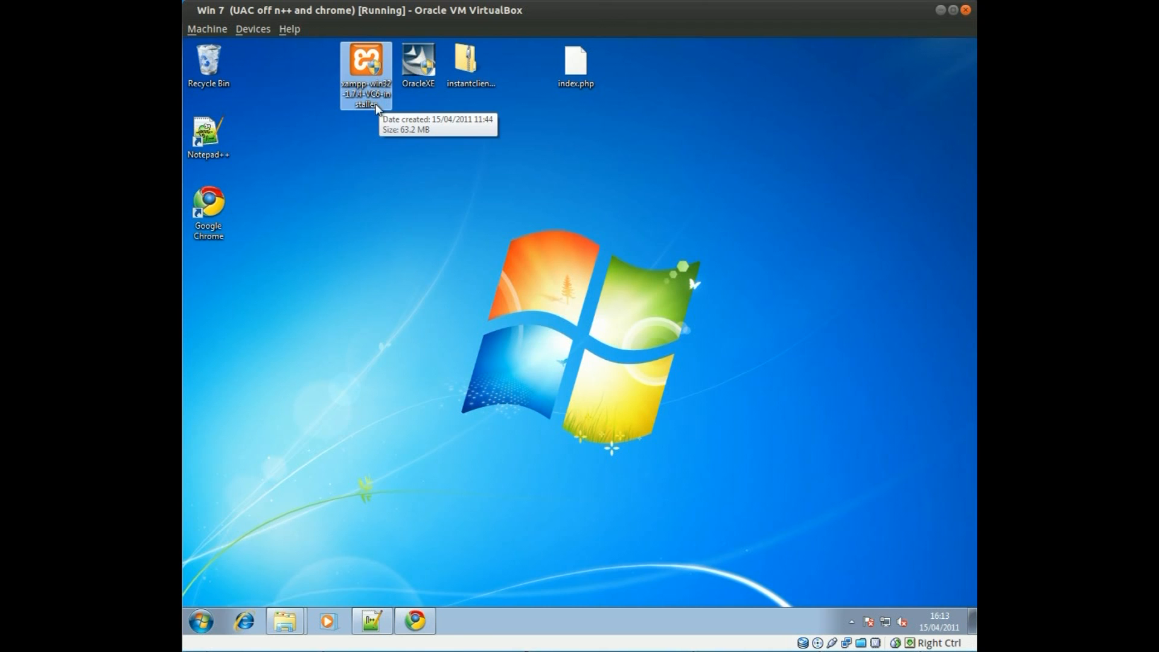
{"action": "left_click", "coordinate": [416, 67]}
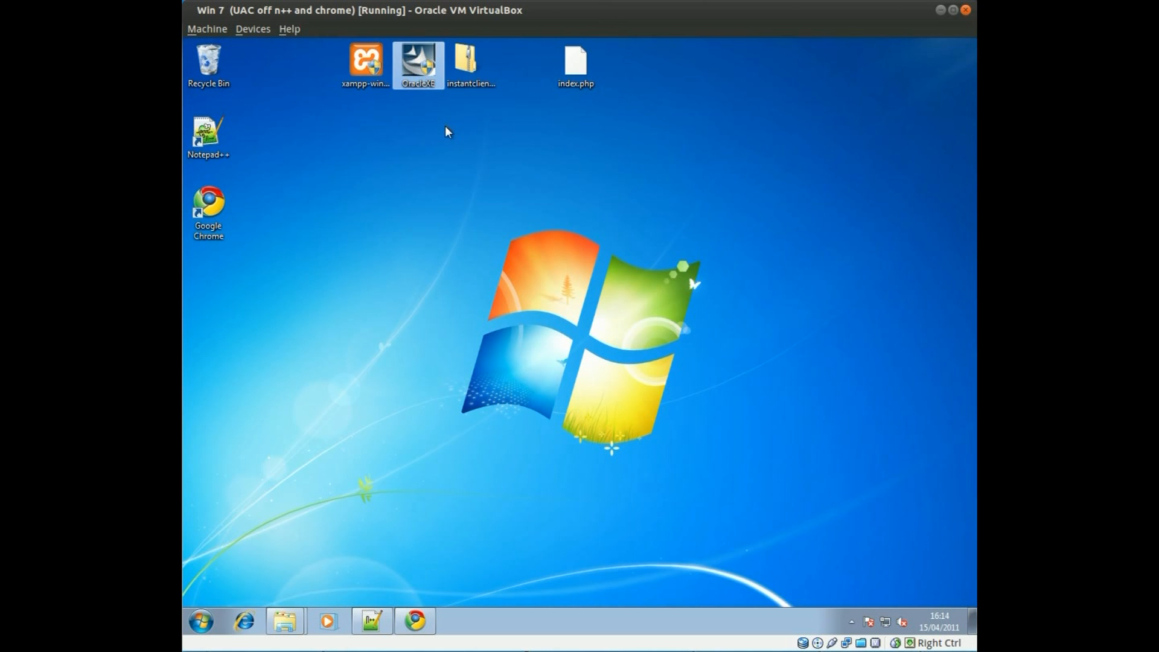
{"action": "left_click", "coordinate": [460, 79]}
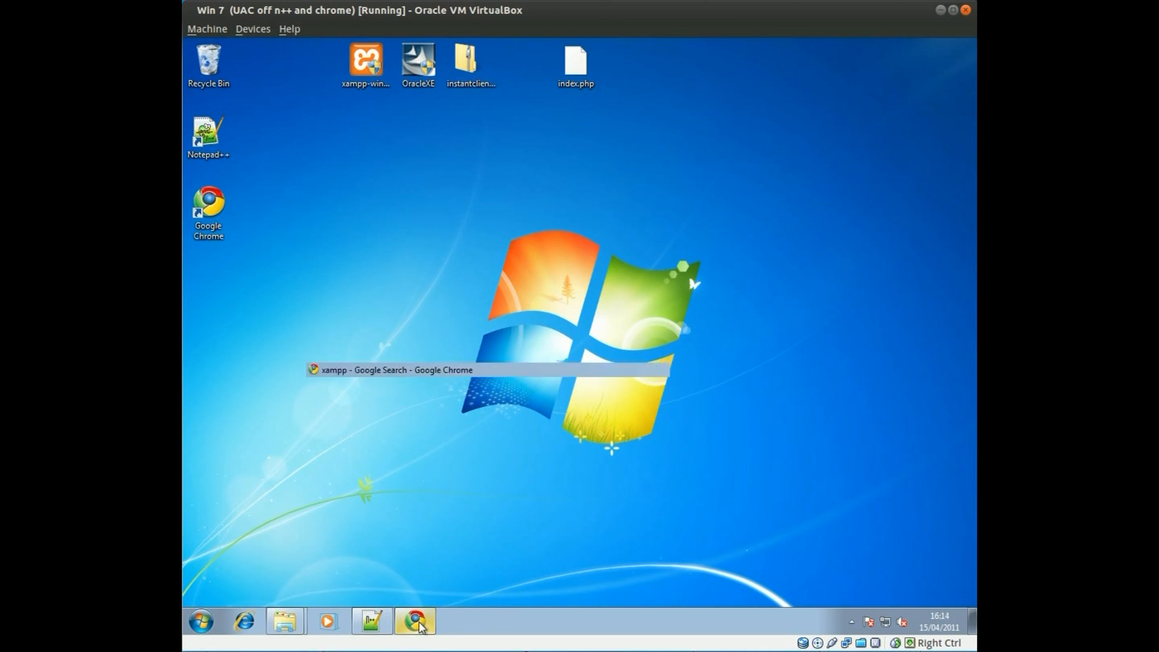
Step: From the Apache Friends XAMPP for Windows page, start downloading the XAMPP 1.7.4 installer
{"action": "left_click", "coordinate": [421, 627]}
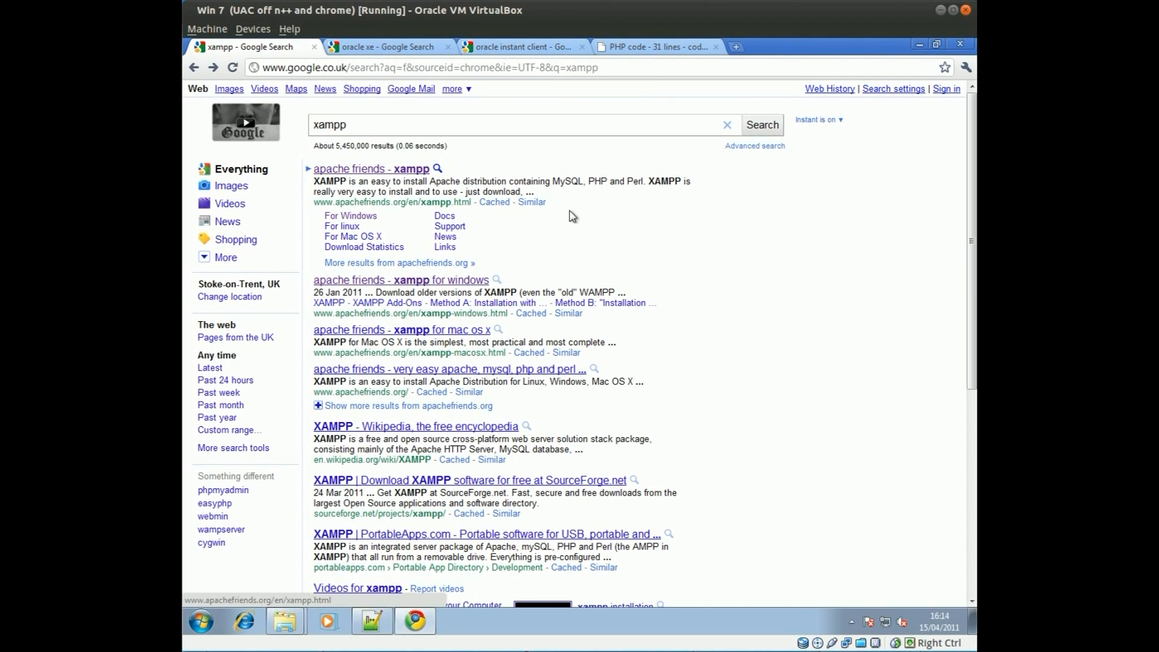
{"action": "left_click", "coordinate": [378, 169]}
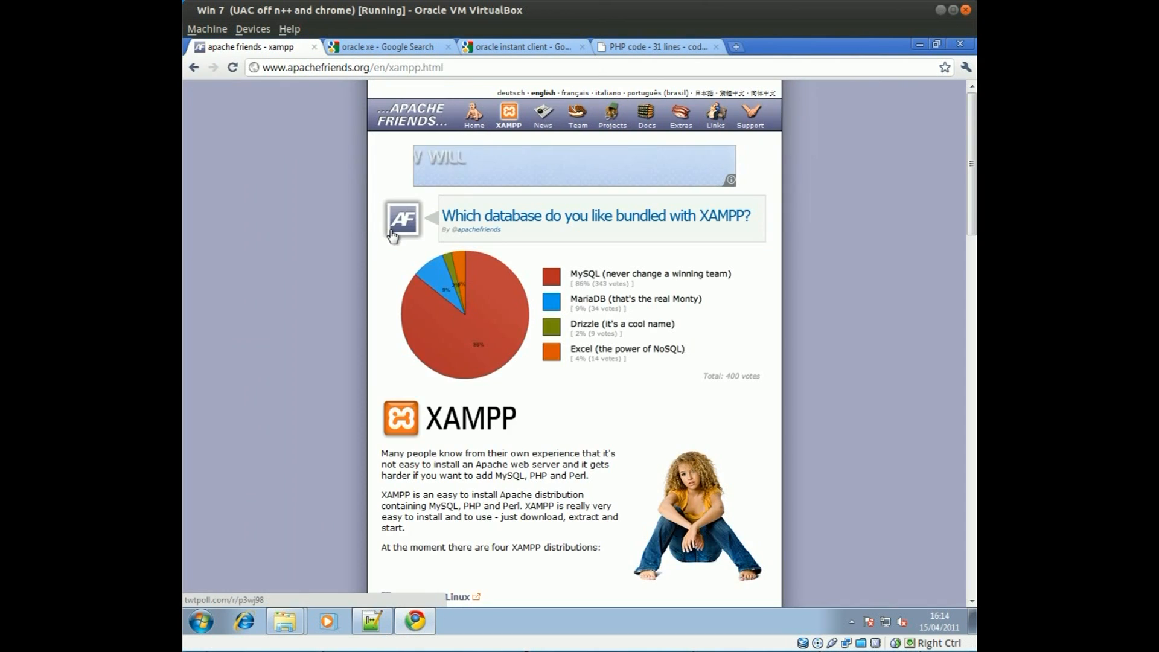
{"action": "scroll", "coordinate": [365, 269], "scroll_direction": "down", "scroll_amount": 8}
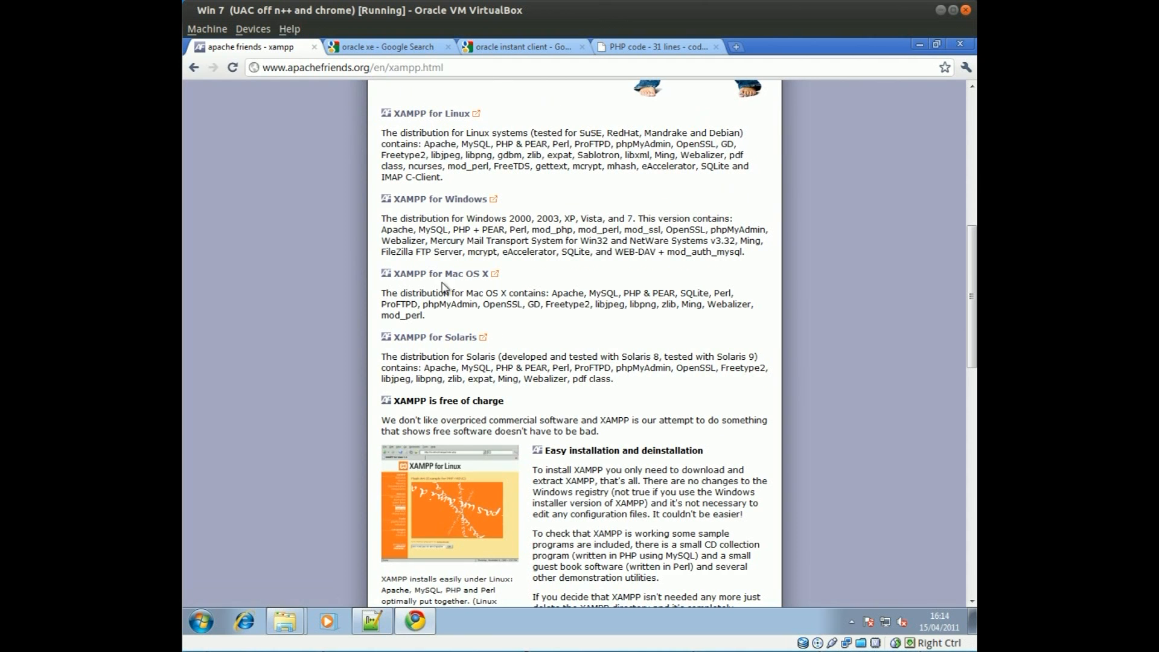
{"action": "left_click", "coordinate": [463, 202]}
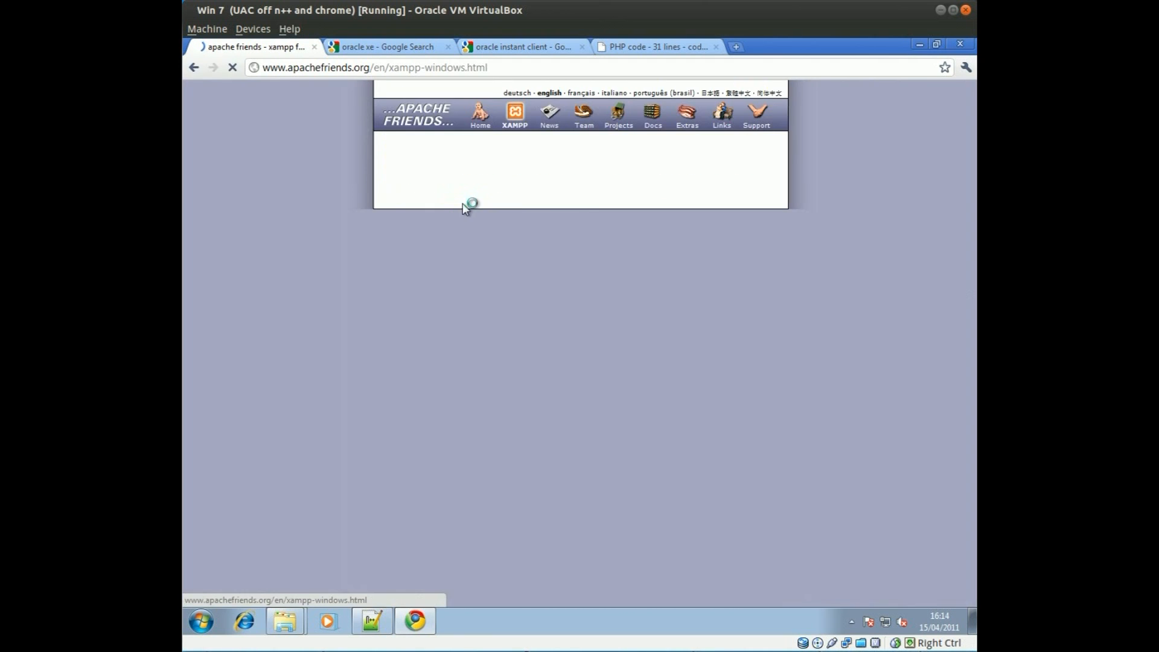
{"action": "scroll", "coordinate": [337, 311], "scroll_direction": "down", "scroll_amount": 6}
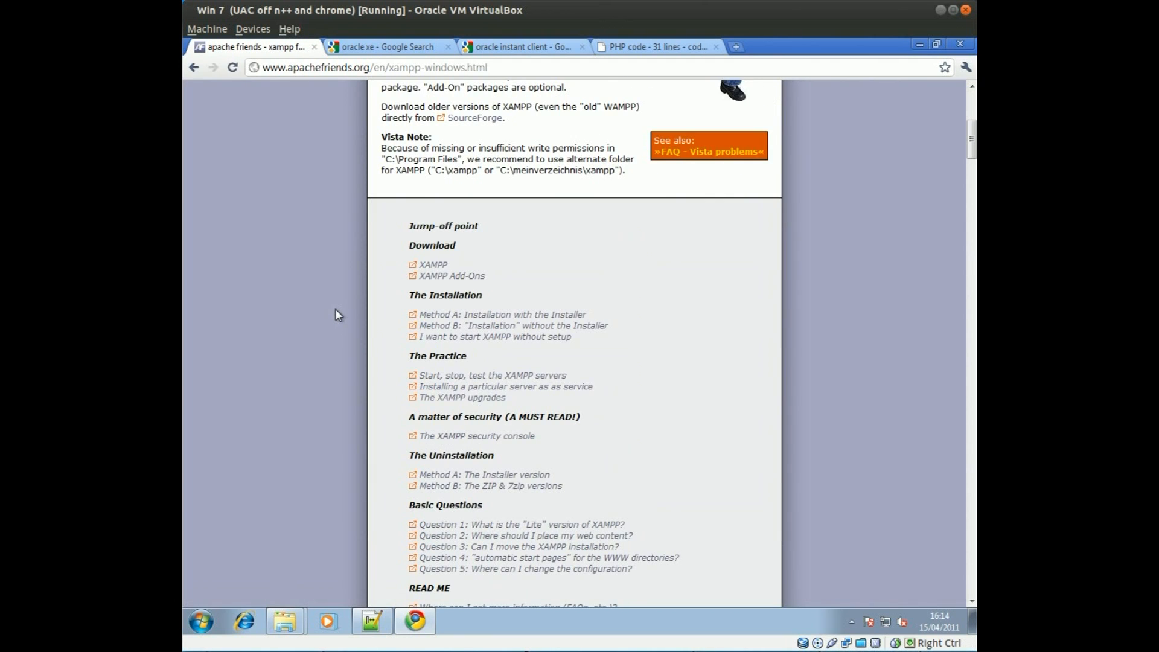
{"action": "scroll", "coordinate": [336, 310], "scroll_direction": "down", "scroll_amount": 10}
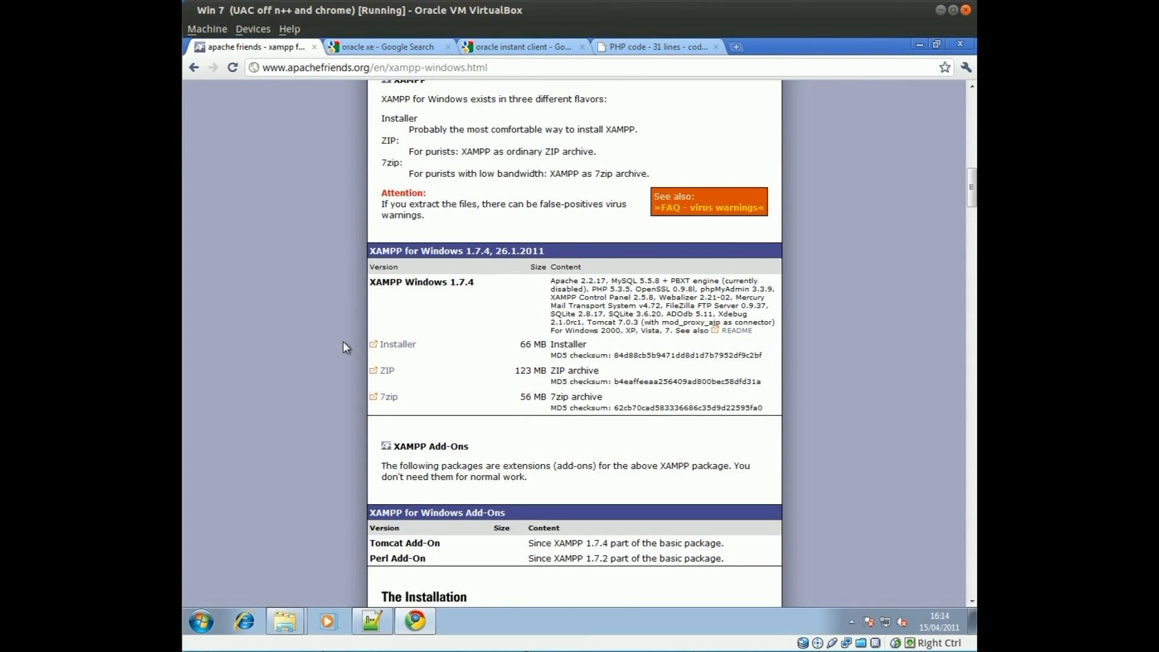
{"action": "left_click", "coordinate": [404, 347]}
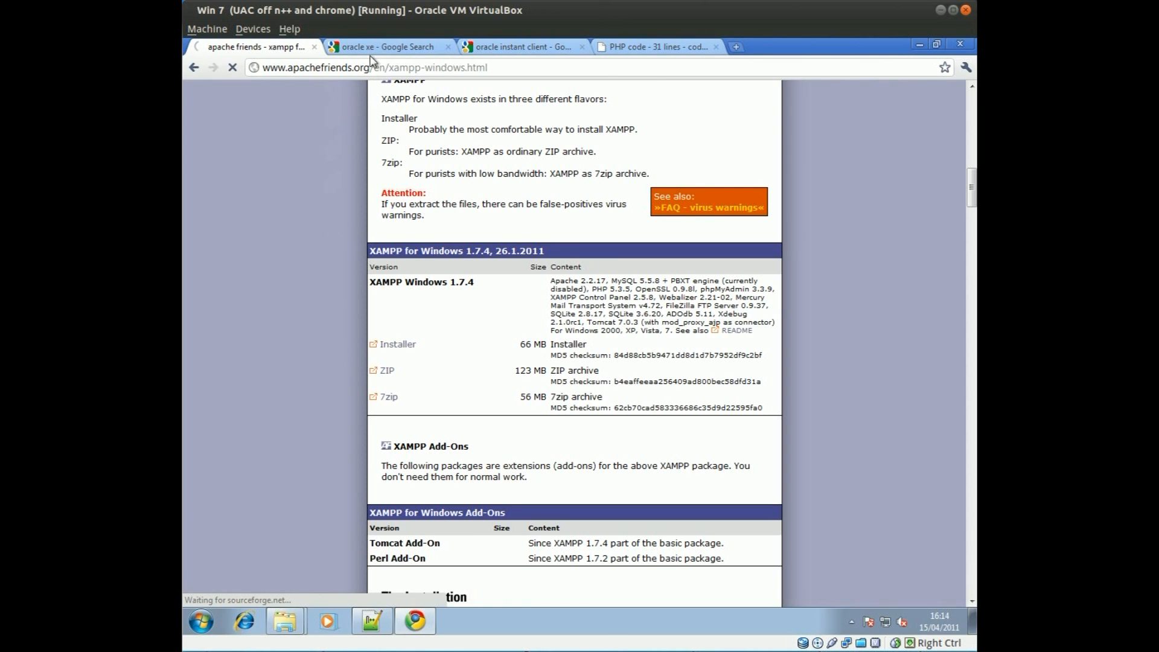
Step: Go to the oracle xe search results tab
{"action": "left_click", "coordinate": [387, 48]}
{"action": "left_click", "coordinate": [305, 52]}
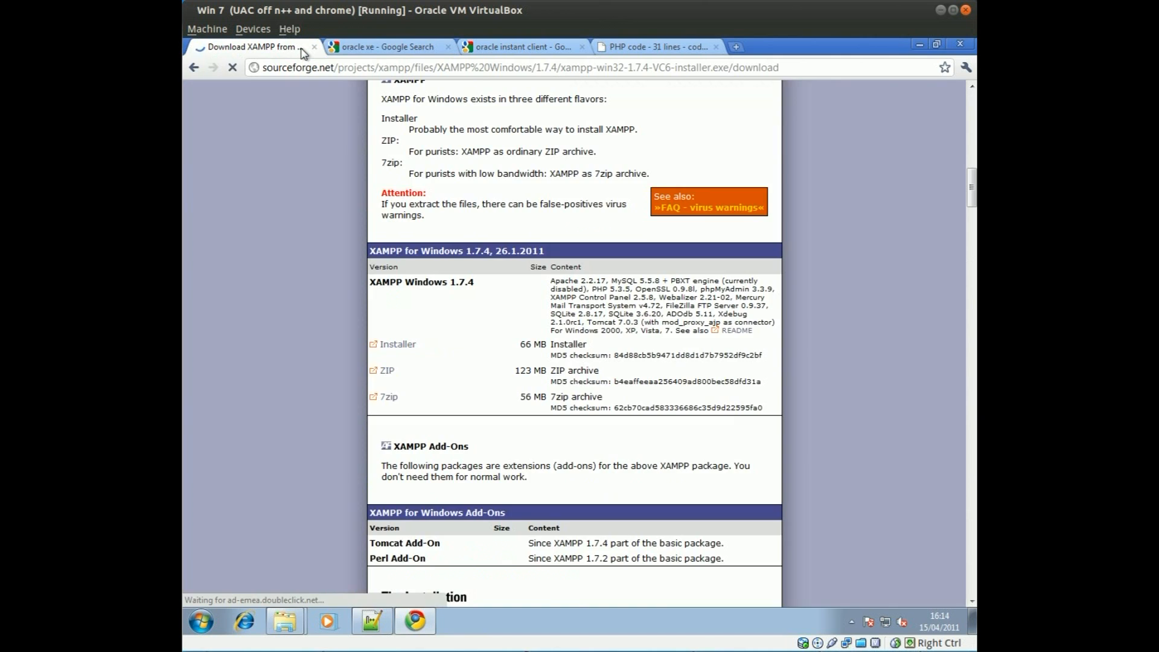
{"action": "left_click", "coordinate": [387, 47]}
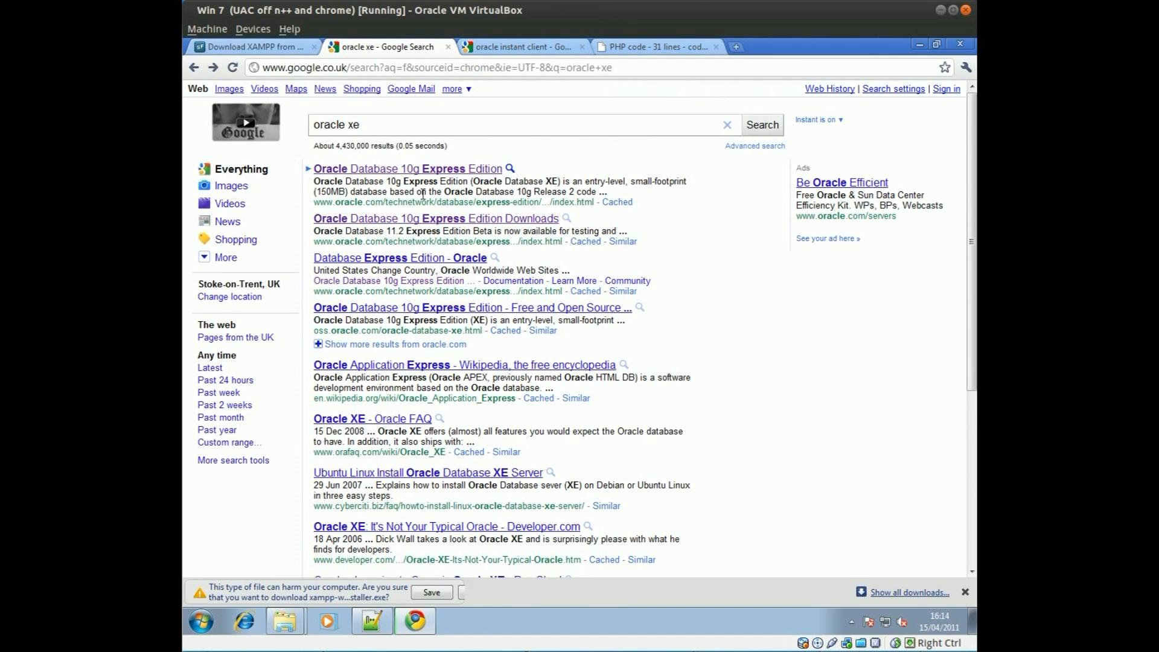
Step: Open Oracle's 10g Express Edition downloads page, then the Instant Client Downloads page from the other tab
{"action": "left_click", "coordinate": [393, 170]}
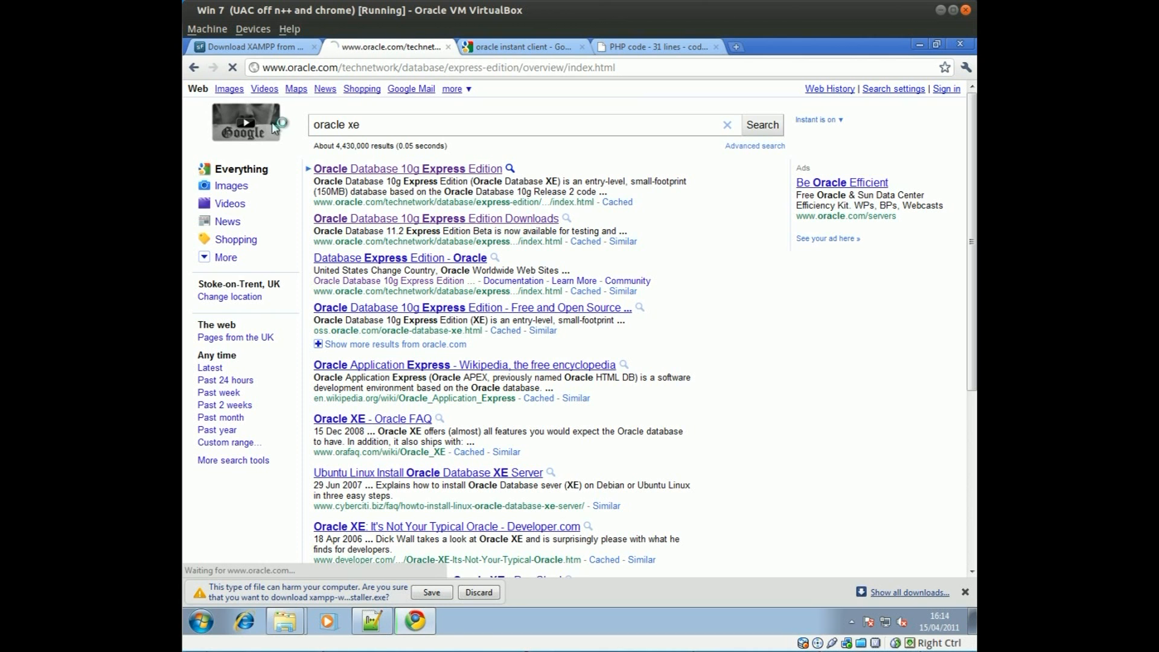
{"action": "key", "text": "alt+Left"}
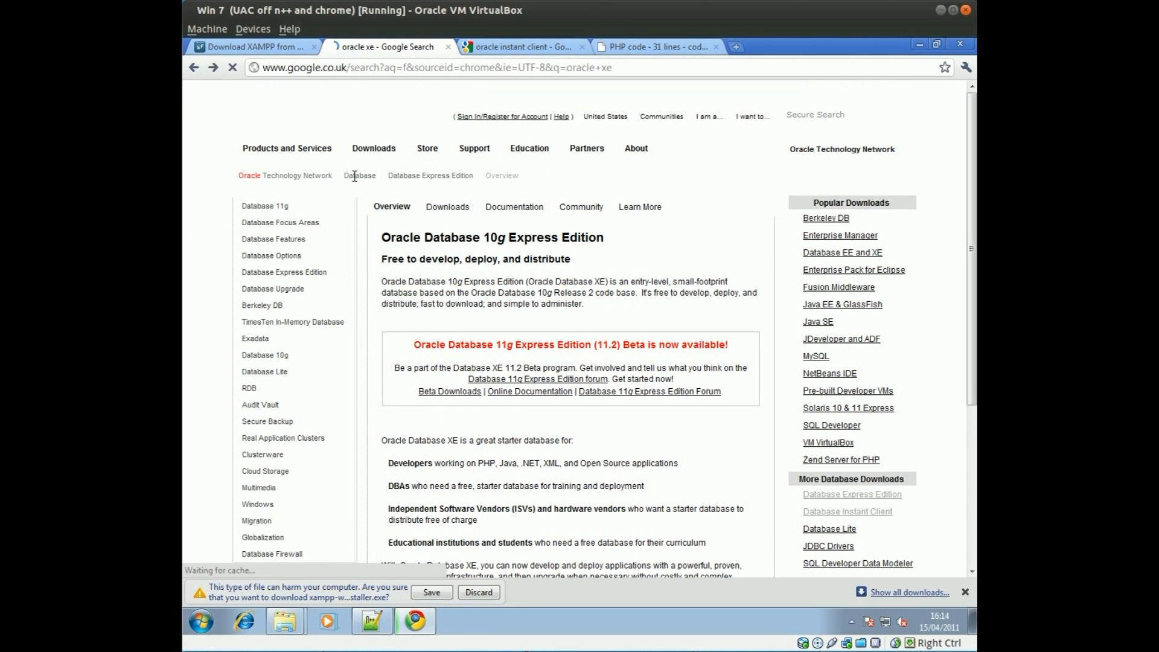
{"action": "left_click", "coordinate": [470, 221]}
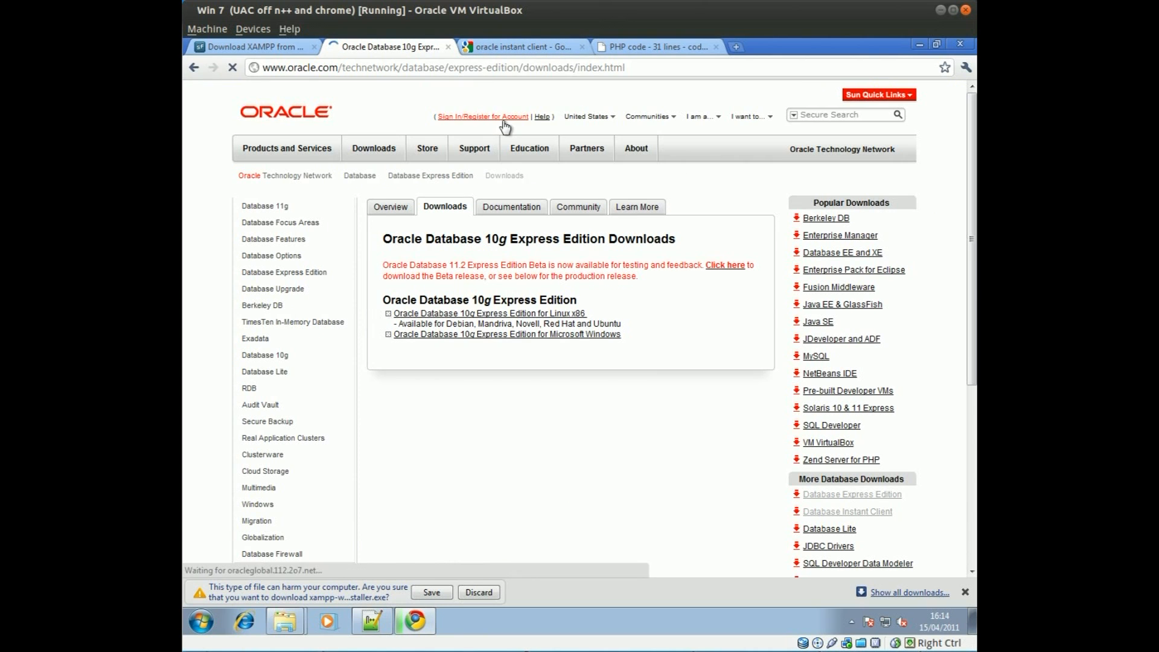
{"action": "left_click", "coordinate": [491, 51]}
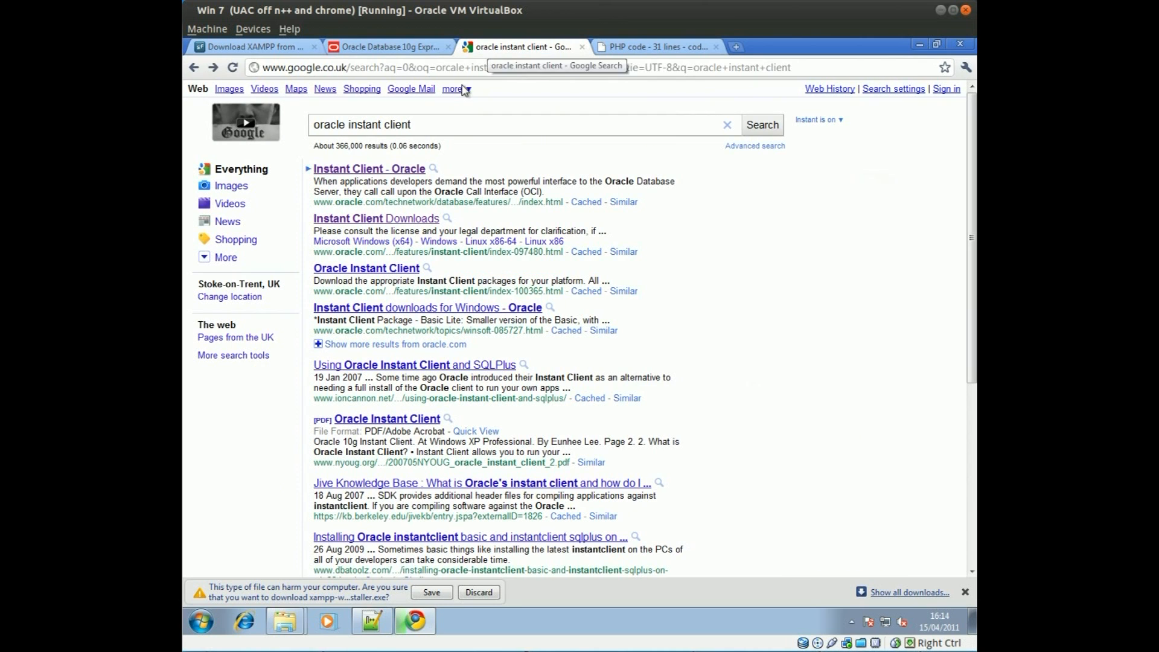
{"action": "left_click", "coordinate": [387, 219]}
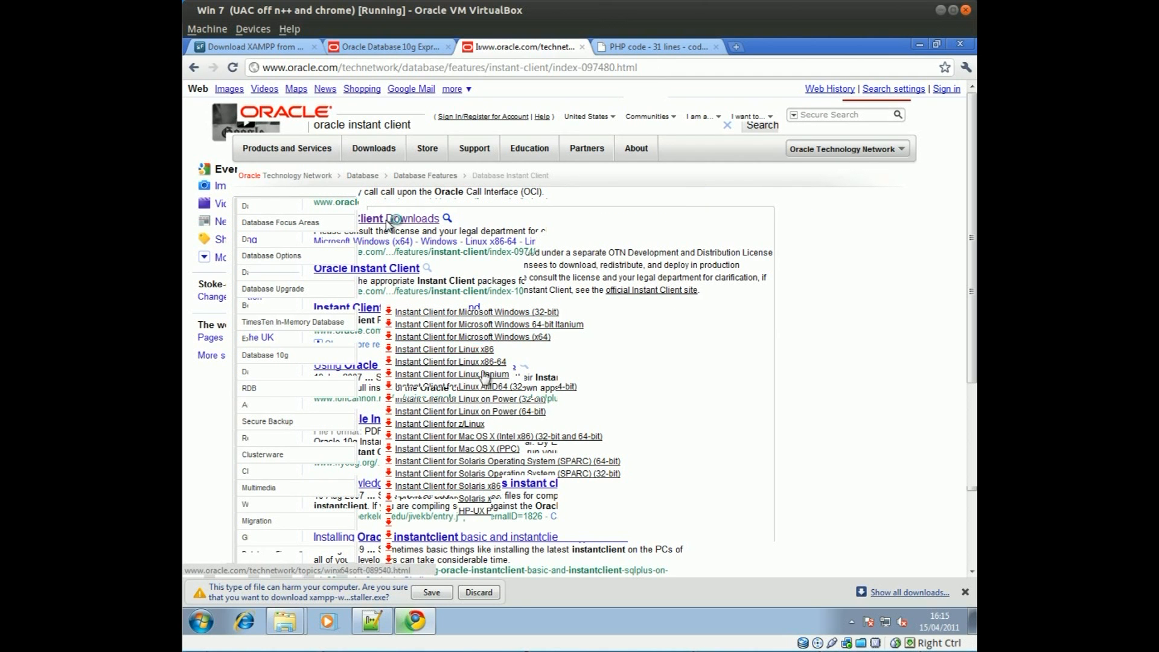
Step: On codepad, highlight the PHP script's oci_connect call, its arguments and the parsed query
{"action": "left_click", "coordinate": [622, 47]}
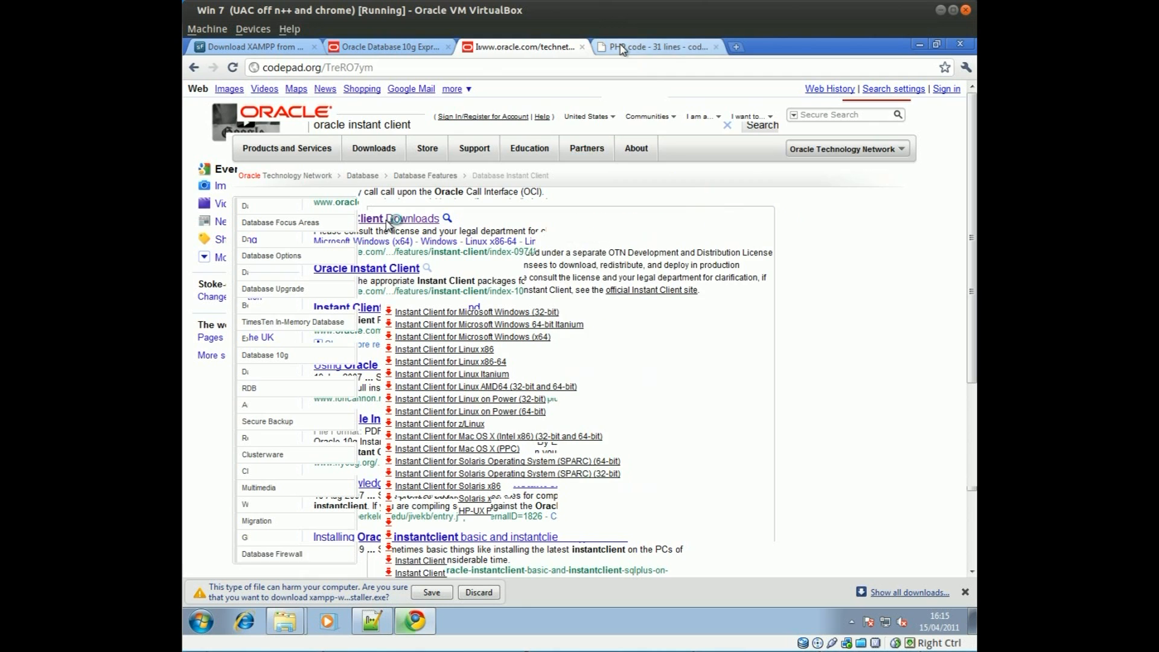
{"action": "left_click_drag", "start_coordinate": [284, 483], "coordinate": [220, 190]}
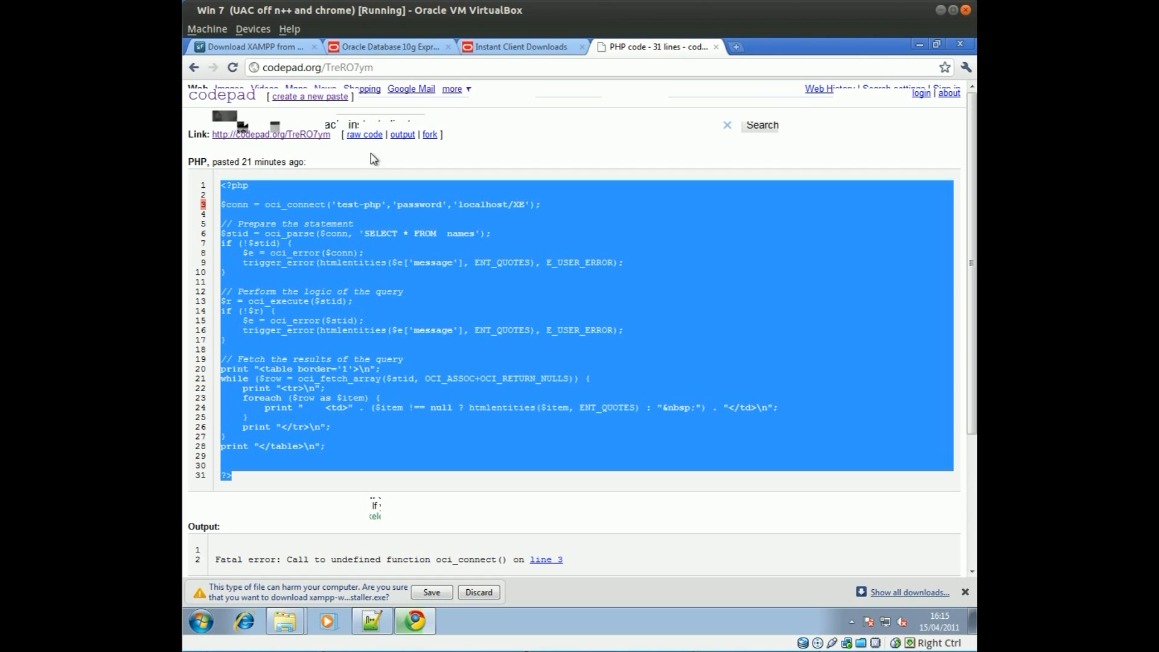
{"action": "left_click", "coordinate": [353, 269]}
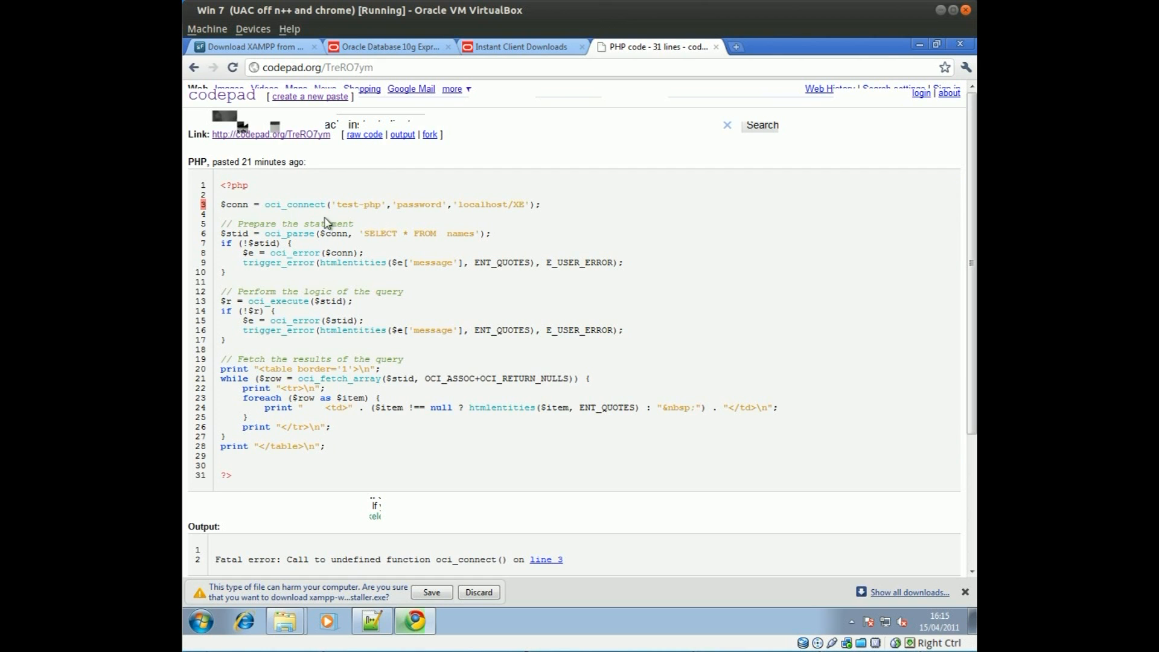
{"action": "left_click_drag", "start_coordinate": [317, 237], "coordinate": [471, 236]}
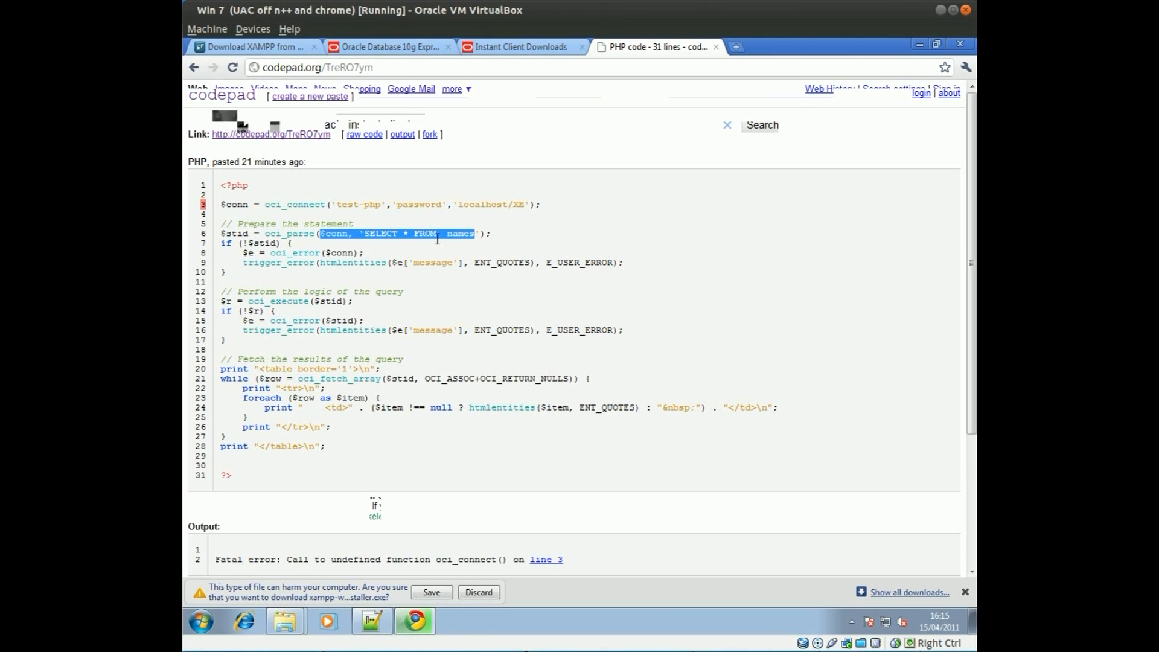
{"action": "left_click_drag", "start_coordinate": [267, 204], "coordinate": [570, 217]}
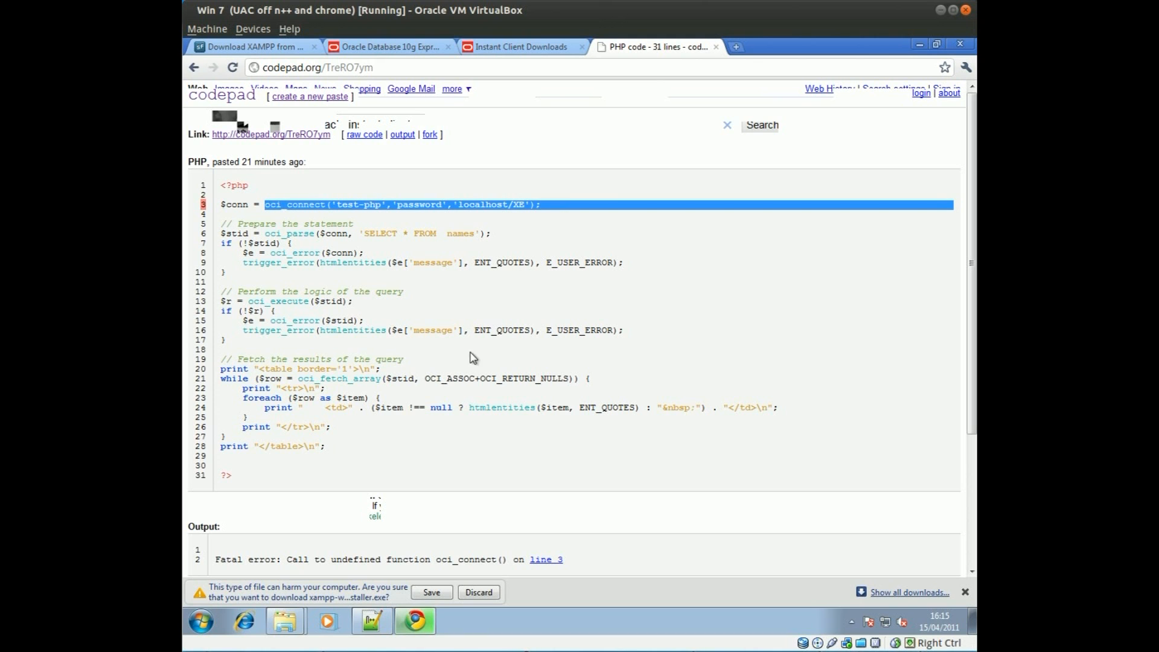
{"action": "left_click_drag", "start_coordinate": [272, 486], "coordinate": [239, 204]}
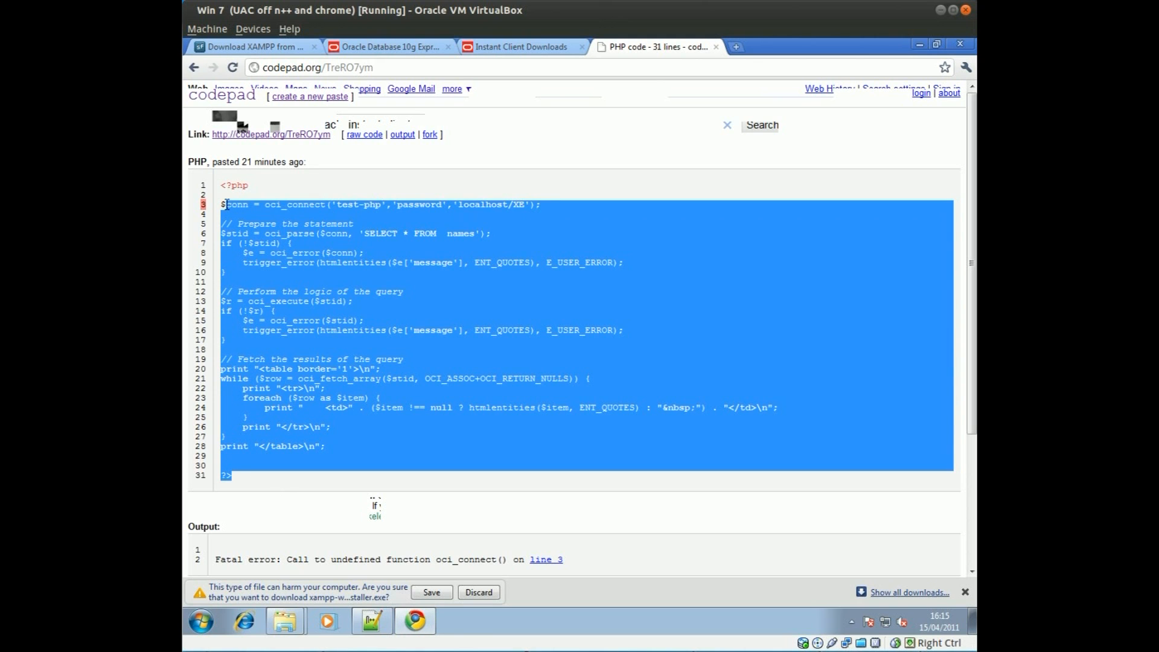
{"action": "left_click", "coordinate": [350, 290]}
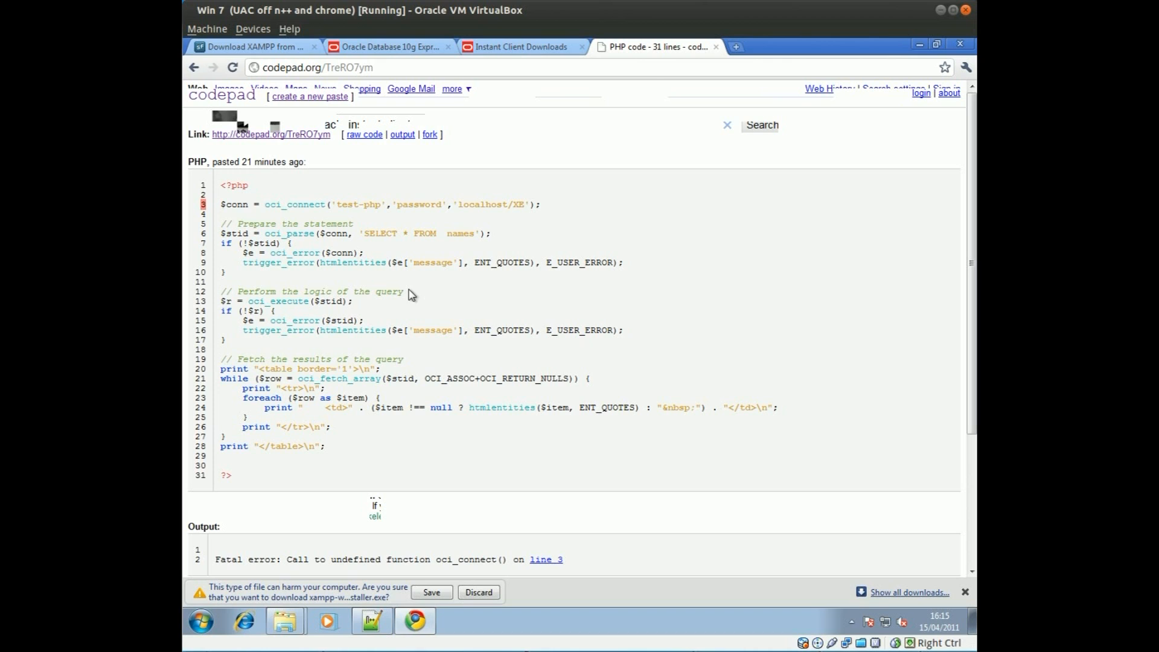
{"action": "left_click_drag", "start_coordinate": [331, 205], "coordinate": [530, 204]}
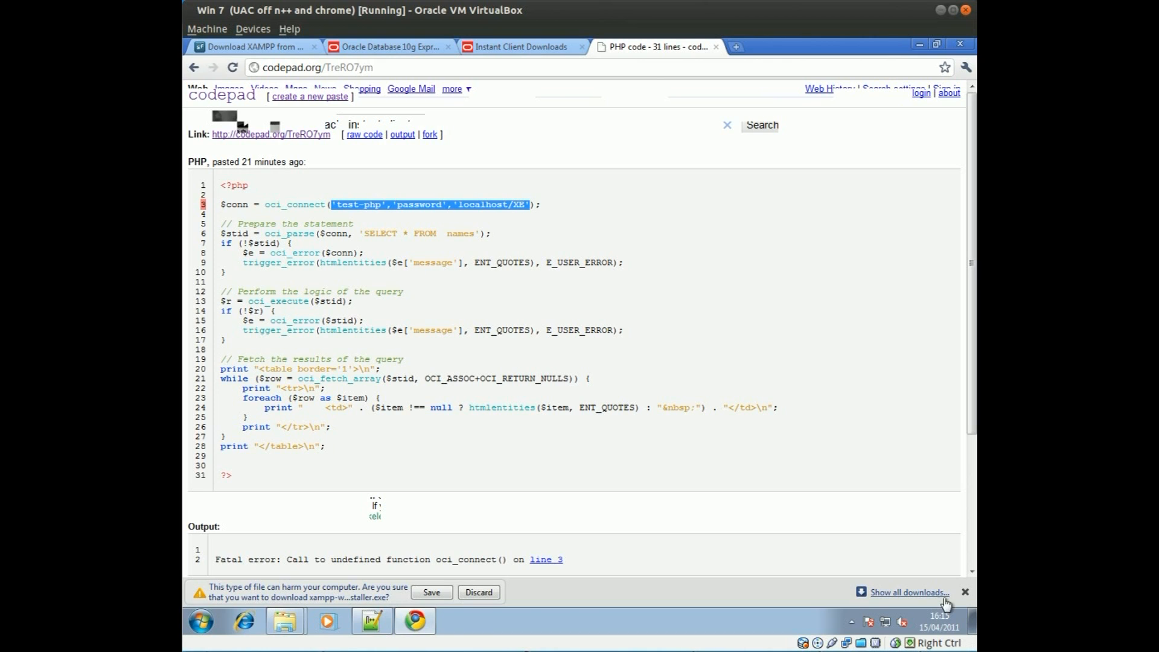
Step: Close the download notification and minimise Chrome to the desktop
{"action": "left_click", "coordinate": [966, 592]}
{"action": "left_click", "coordinate": [968, 593]}
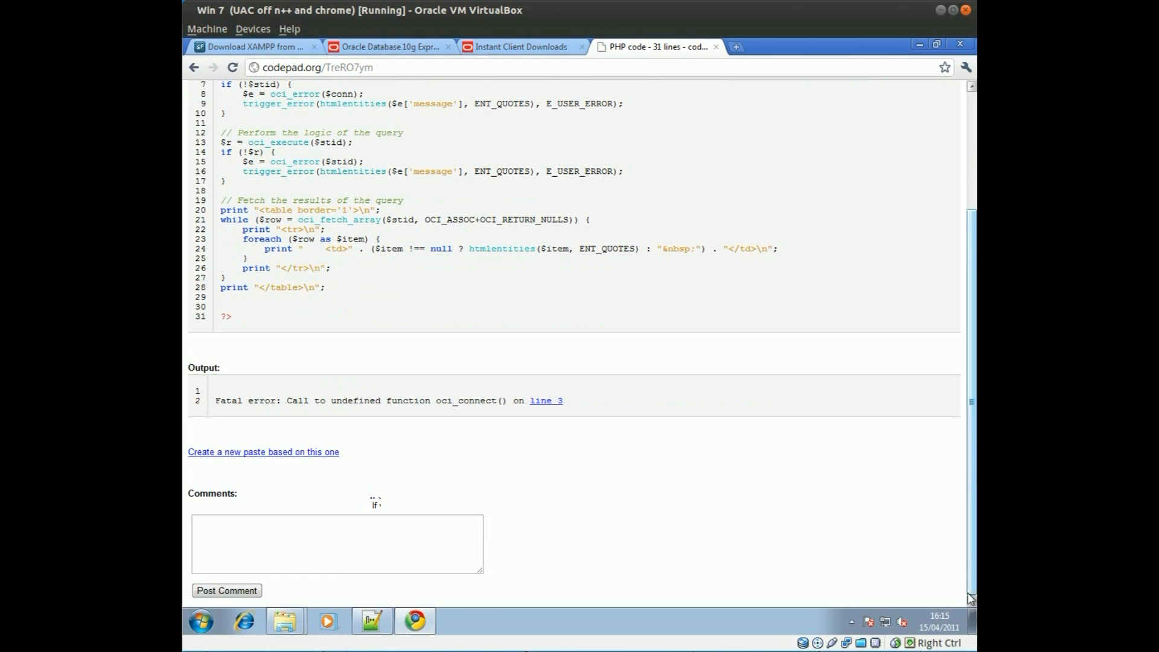
{"action": "left_click", "coordinate": [920, 45]}
Step: Rearrange the Instant Client archive and index.php desktop icons, then launch the xampp-win32 installer
{"action": "left_click", "coordinate": [466, 67]}
{"action": "left_click_drag", "start_coordinate": [448, 113], "coordinate": [331, 114]}
{"action": "left_click_drag", "start_coordinate": [303, 68], "coordinate": [492, 67]}
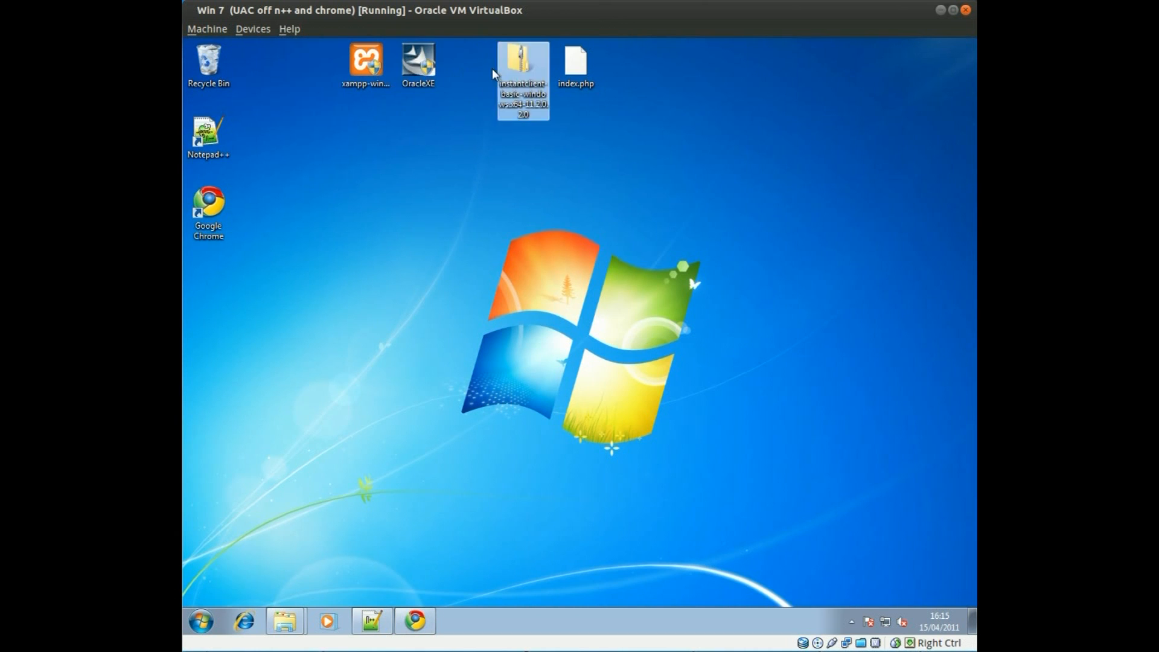
{"action": "left_click_drag", "start_coordinate": [587, 70], "coordinate": [678, 77]}
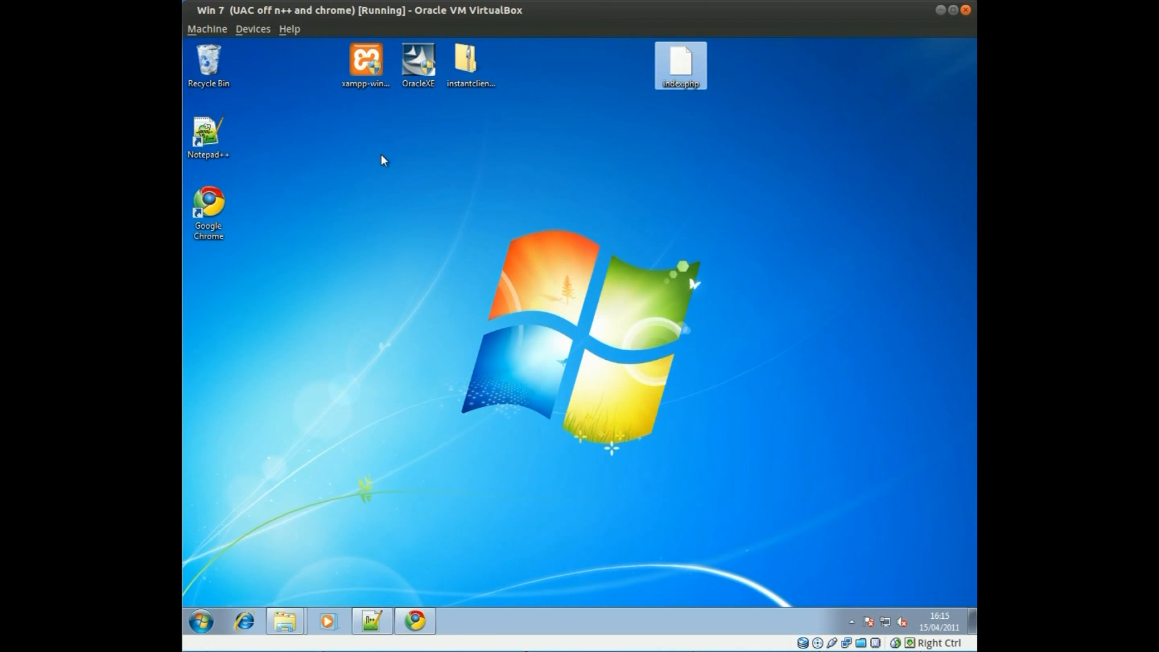
{"action": "double_click", "coordinate": [364, 78]}
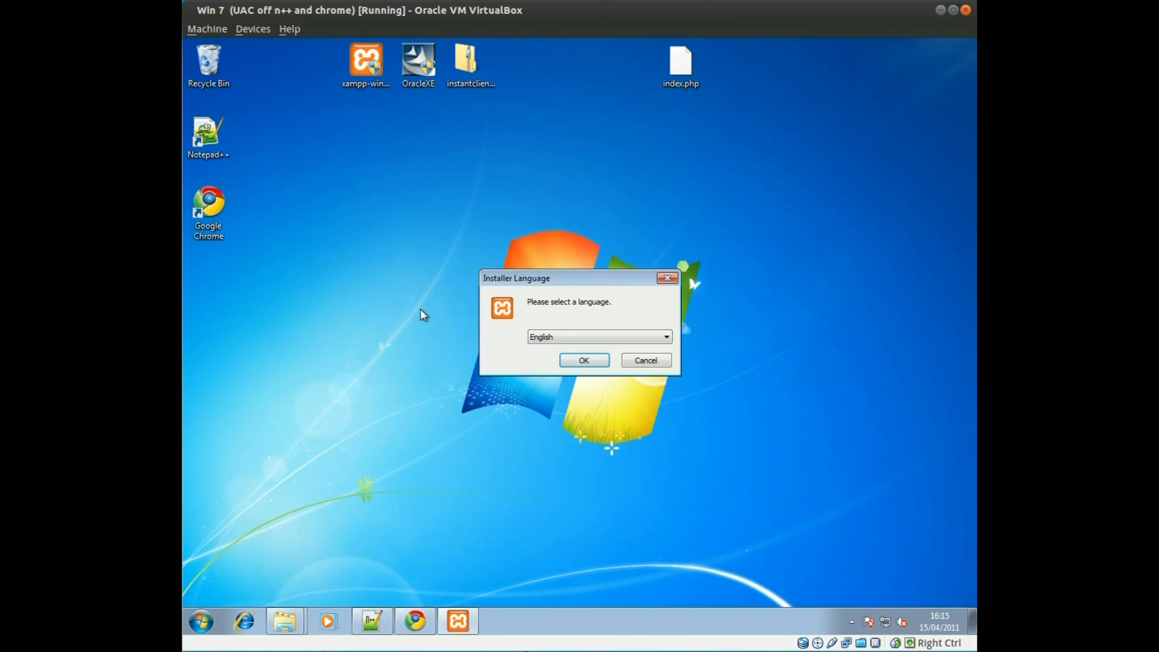
Step: Choose English, keep the default install location, tick Install Apache as service, and install
{"action": "left_click", "coordinate": [581, 360]}
{"action": "left_click", "coordinate": [682, 377]}
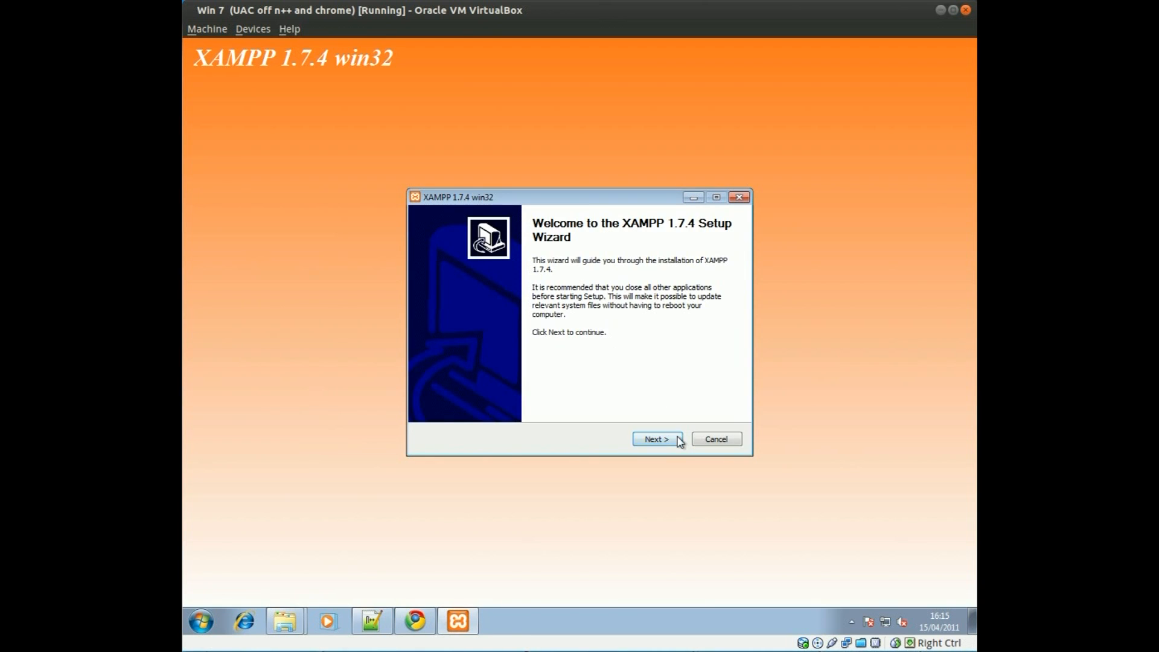
{"action": "left_click", "coordinate": [673, 441]}
{"action": "left_click", "coordinate": [669, 440]}
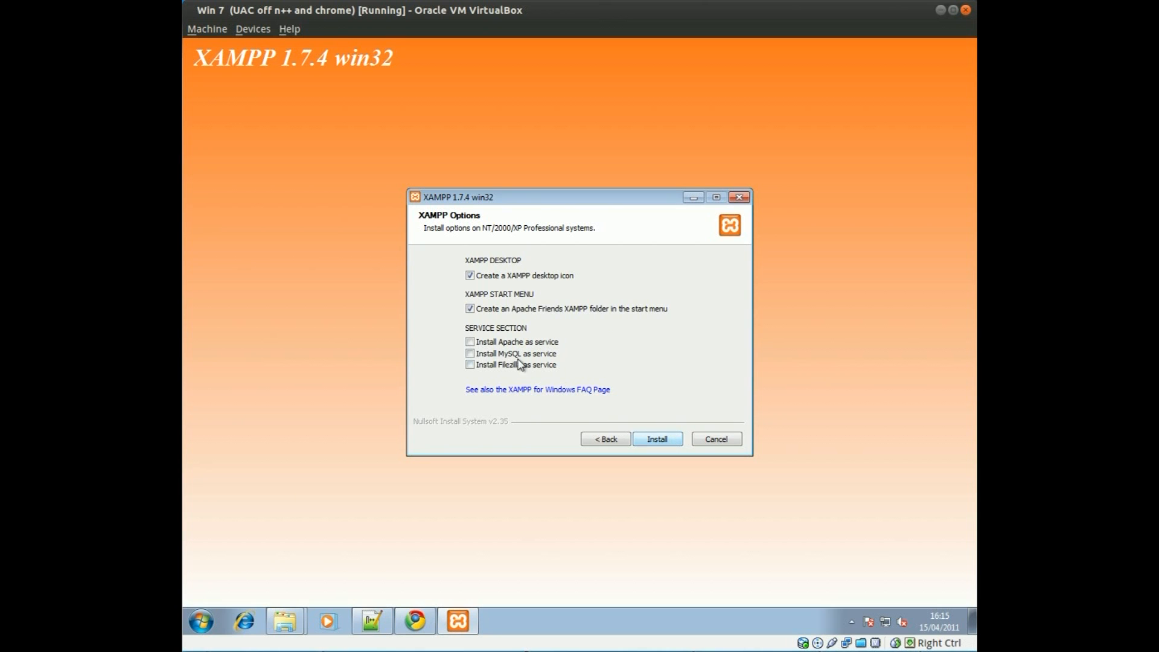
{"action": "left_click", "coordinate": [470, 342]}
{"action": "left_click", "coordinate": [677, 444]}
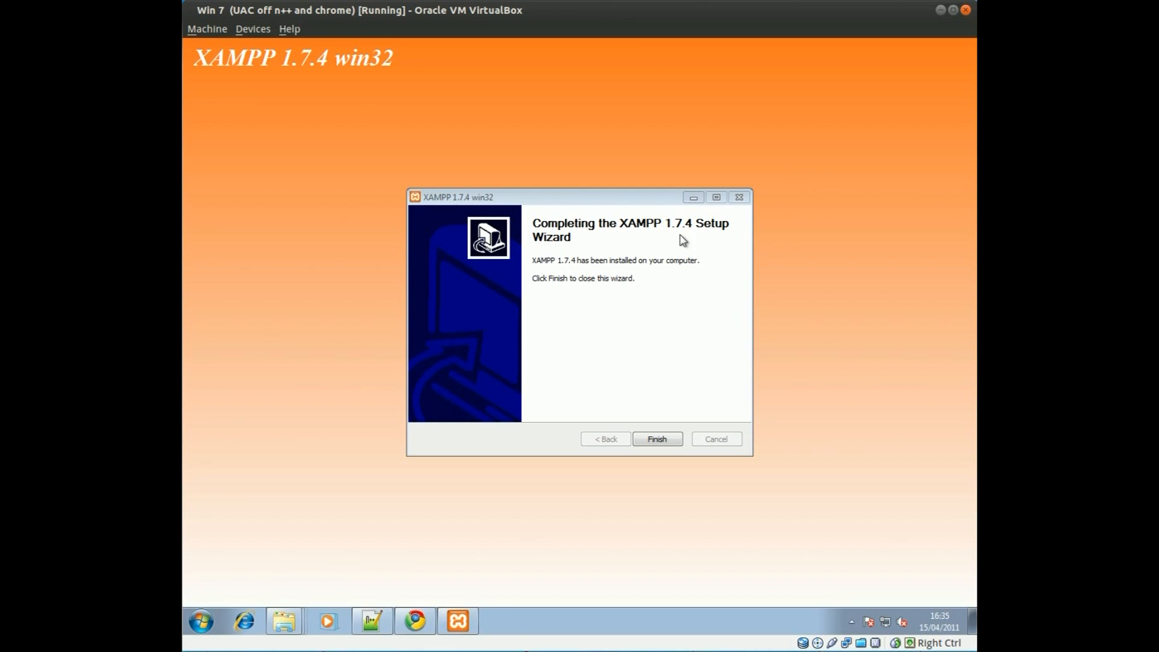
Step: Finish the wizard, acknowledge the service installation, and agree to start the Control Panel
{"action": "left_click", "coordinate": [658, 441]}
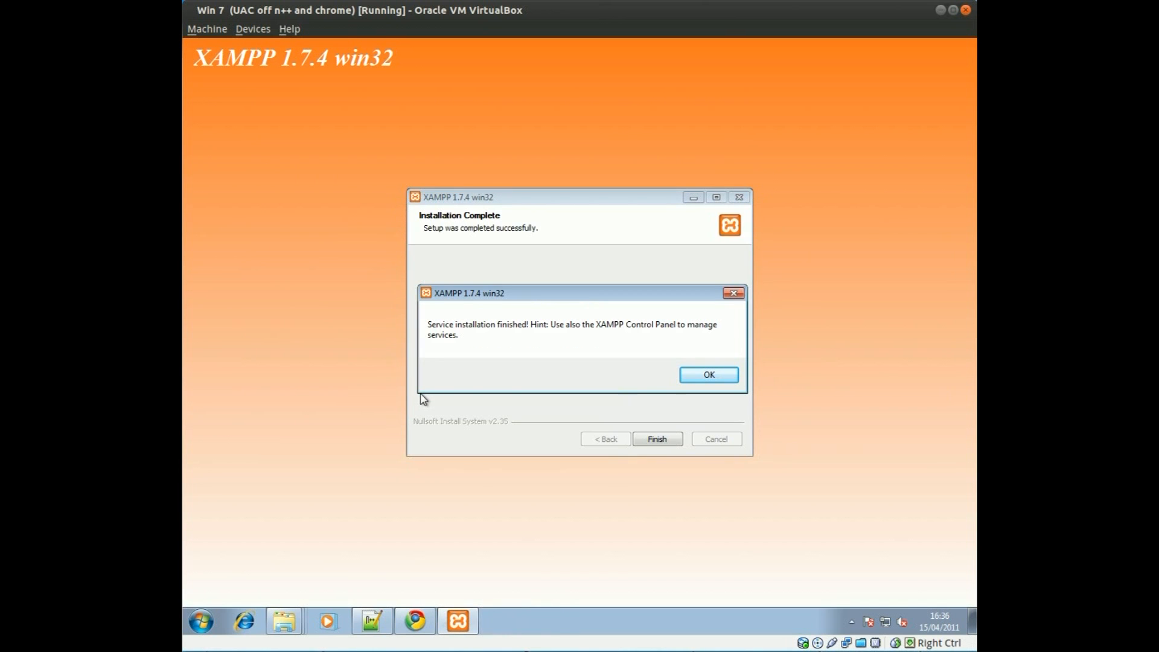
{"action": "left_click", "coordinate": [702, 374]}
{"action": "left_click", "coordinate": [655, 377]}
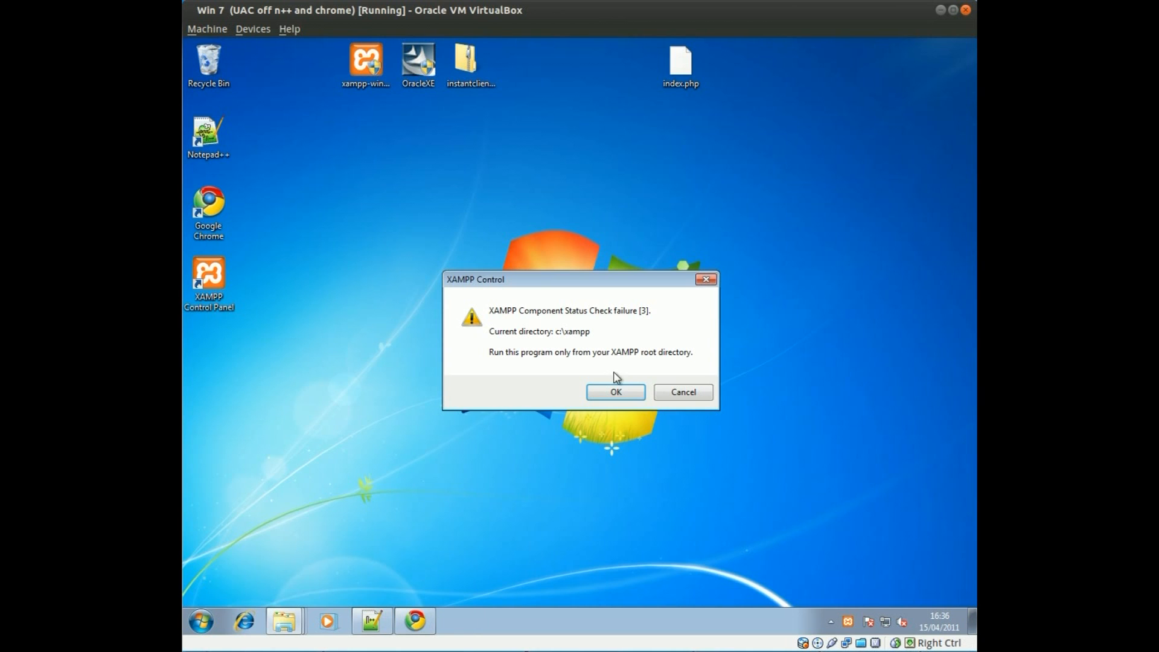
Step: Move the 'Component Status Check failure [3]' box aside and dismiss it with OK
{"action": "mouse_move", "coordinate": [525, 280]}
{"action": "left_mouse_down"}
{"action": "mouse_move", "coordinate": [536, 285]}
{"action": "mouse_move", "coordinate": [478, 268]}
{"action": "mouse_move", "coordinate": [526, 276]}
{"action": "left_mouse_up"}
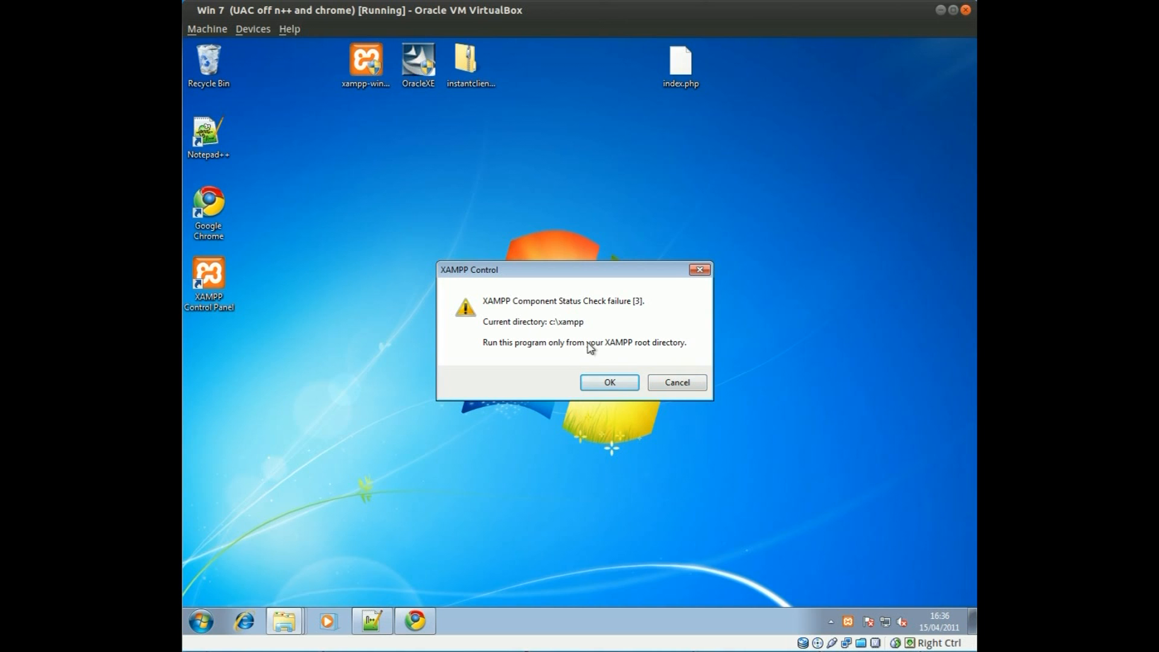
{"action": "left_click", "coordinate": [621, 385]}
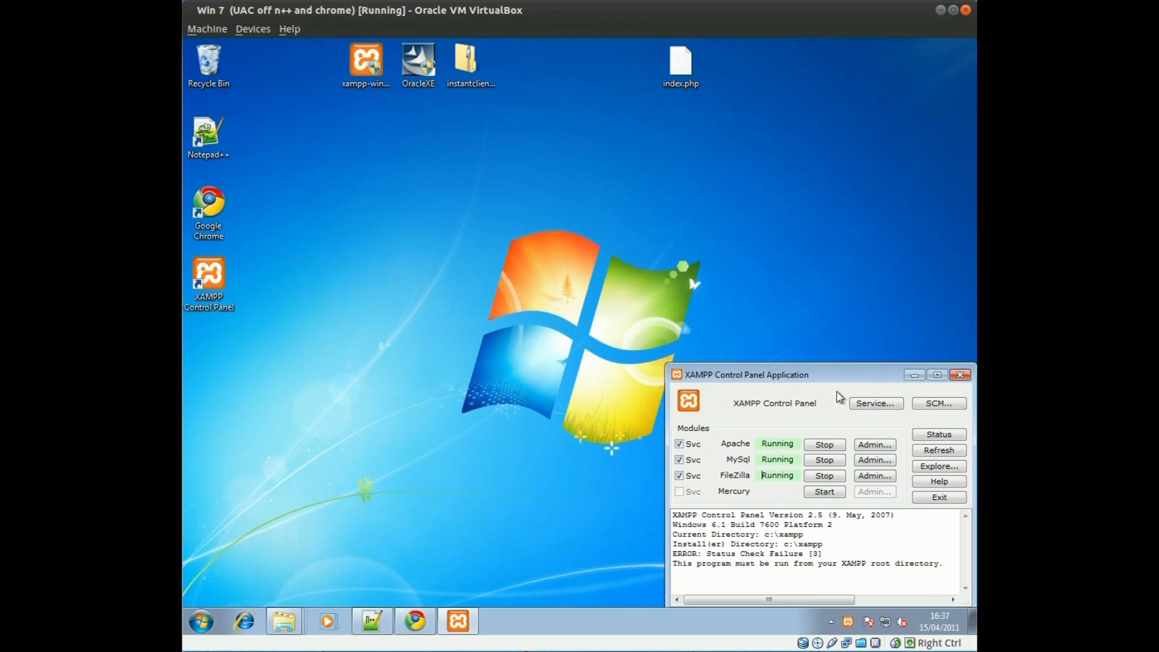
Step: Close the XAMPP Control Panel, check the tray icons, and launch the OracleXE installer
{"action": "left_click", "coordinate": [915, 377]}
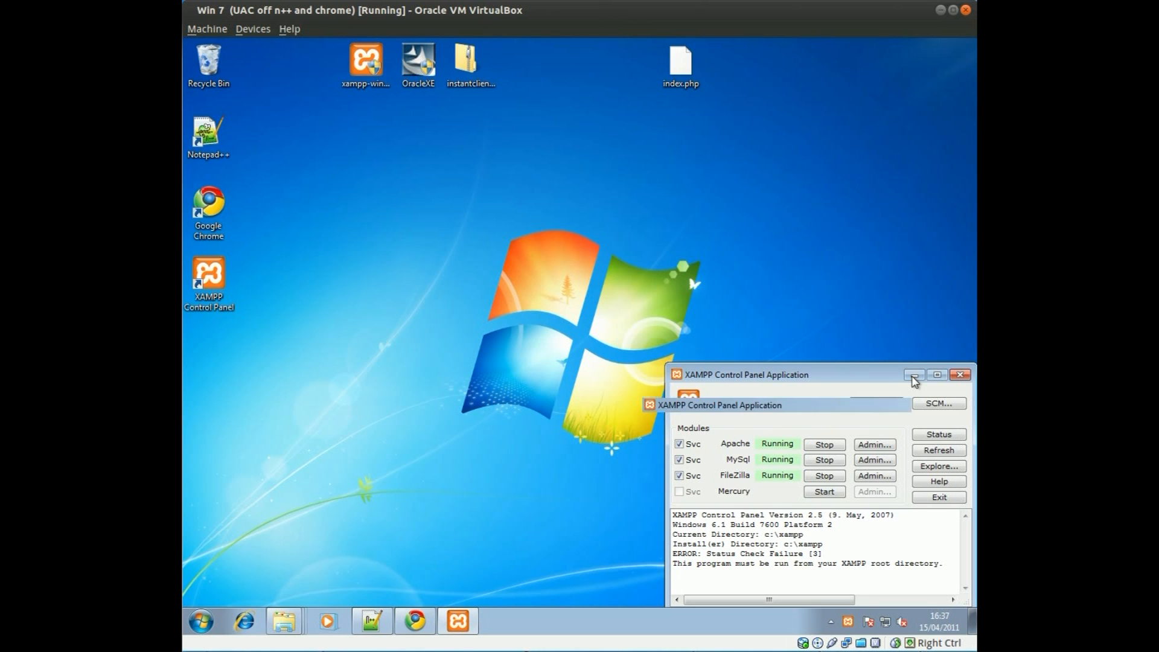
{"action": "left_click", "coordinate": [456, 628]}
{"action": "left_click", "coordinate": [960, 375]}
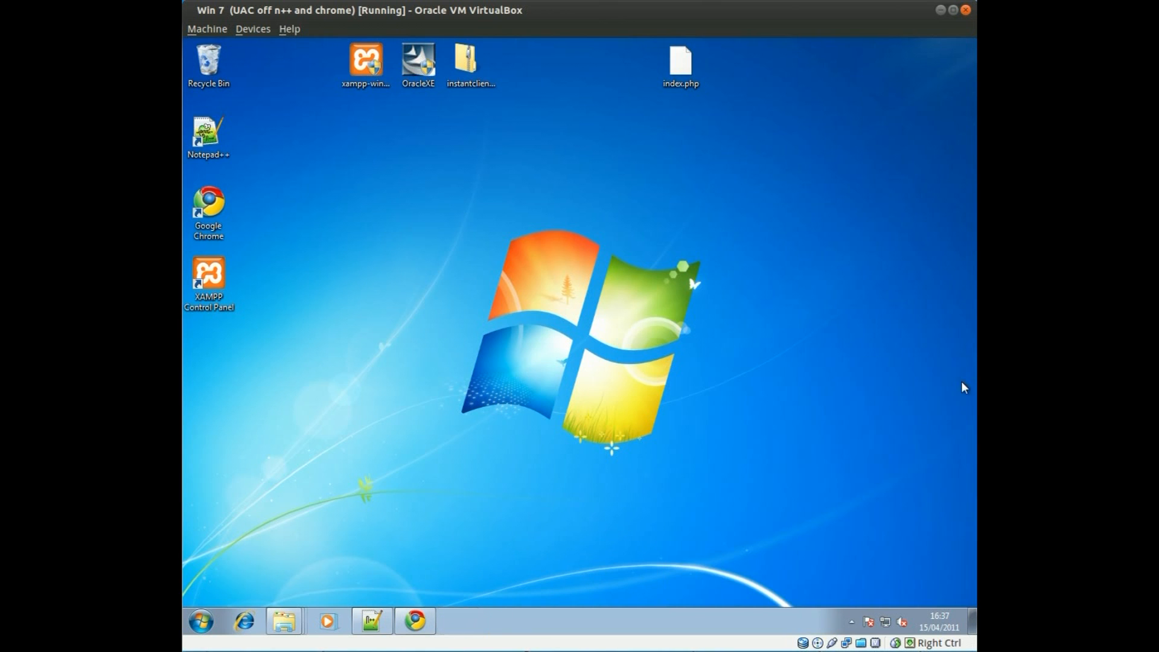
{"action": "left_click", "coordinate": [851, 622]}
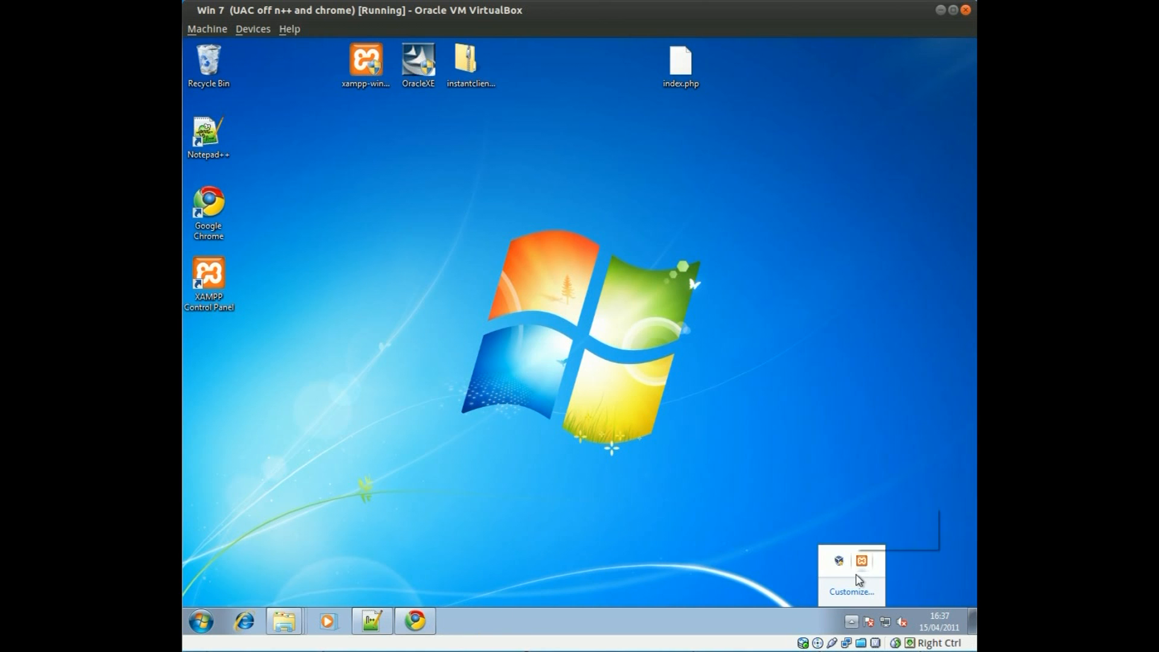
{"action": "left_click", "coordinate": [576, 134]}
{"action": "double_click", "coordinate": [418, 60]}
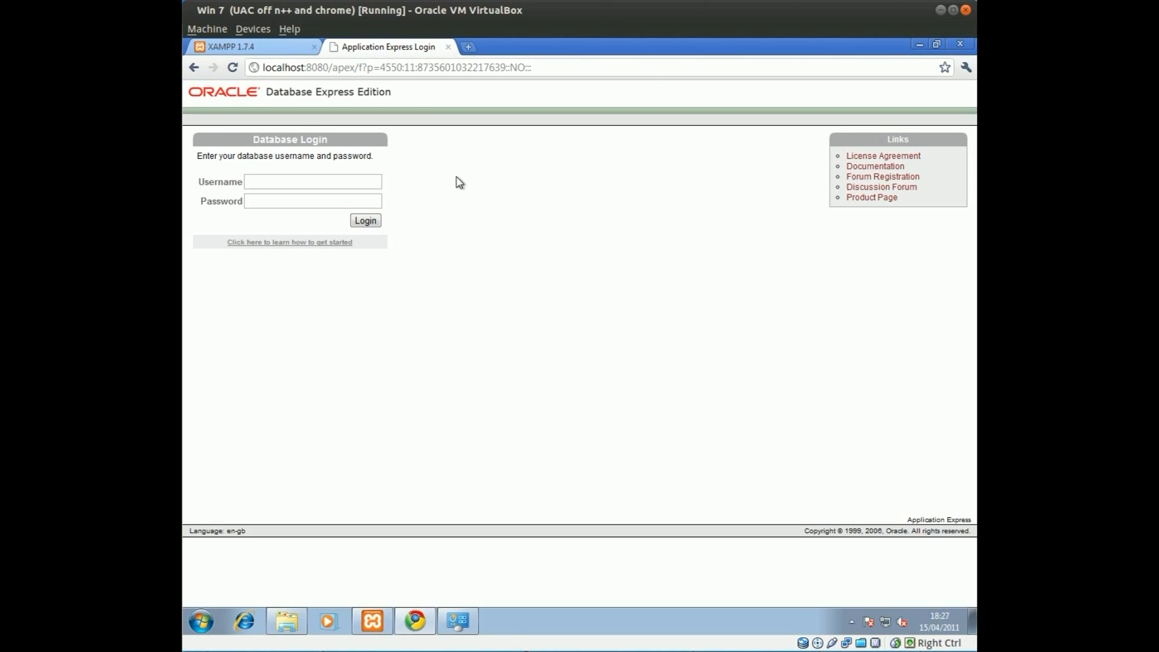
Step: Log in to Oracle XE as user 'system' with its password, then open Administration
{"action": "left_click", "coordinate": [282, 180]}
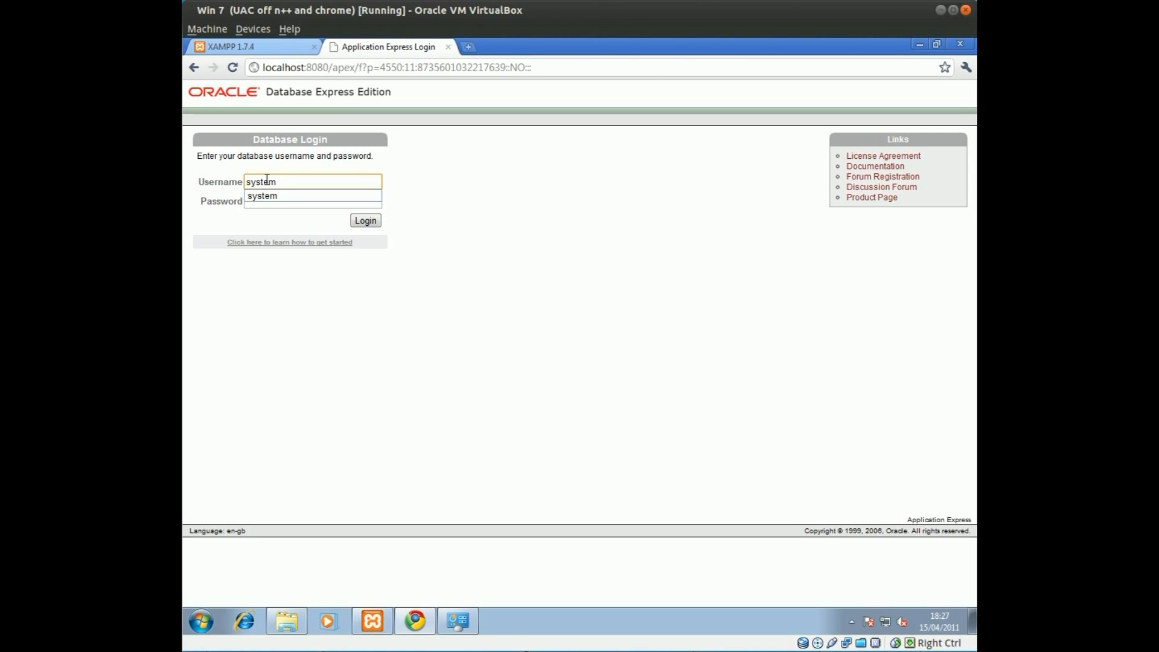
{"action": "key", "text": "Tab"}
{"action": "left_click", "coordinate": [366, 221]}
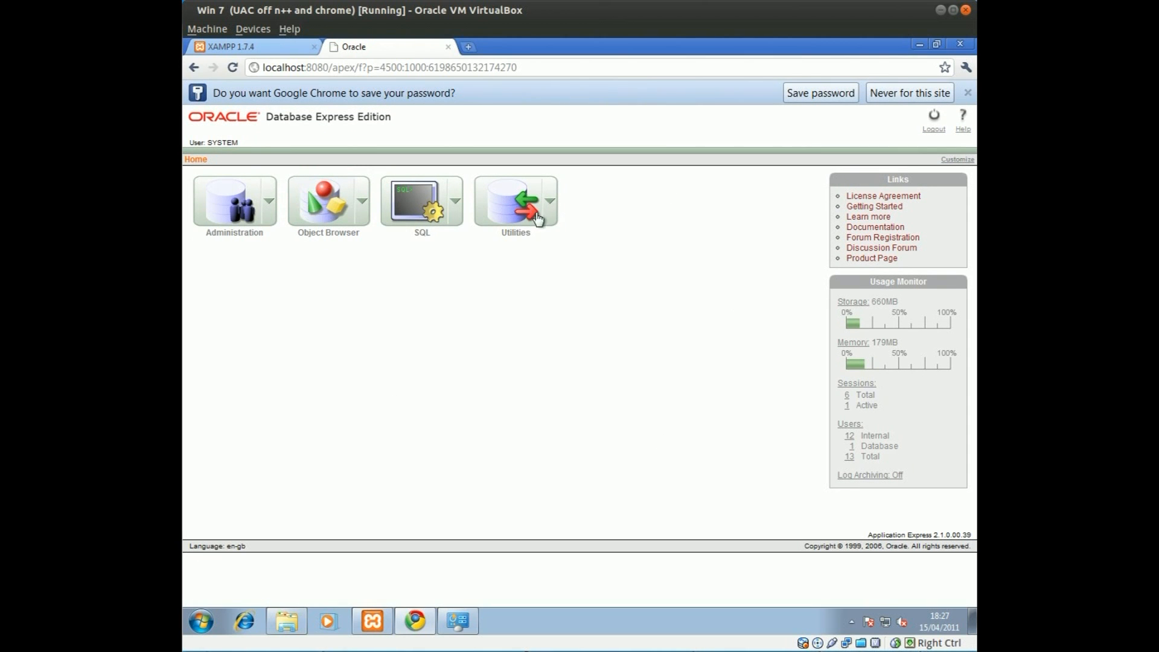
{"action": "left_click", "coordinate": [272, 204]}
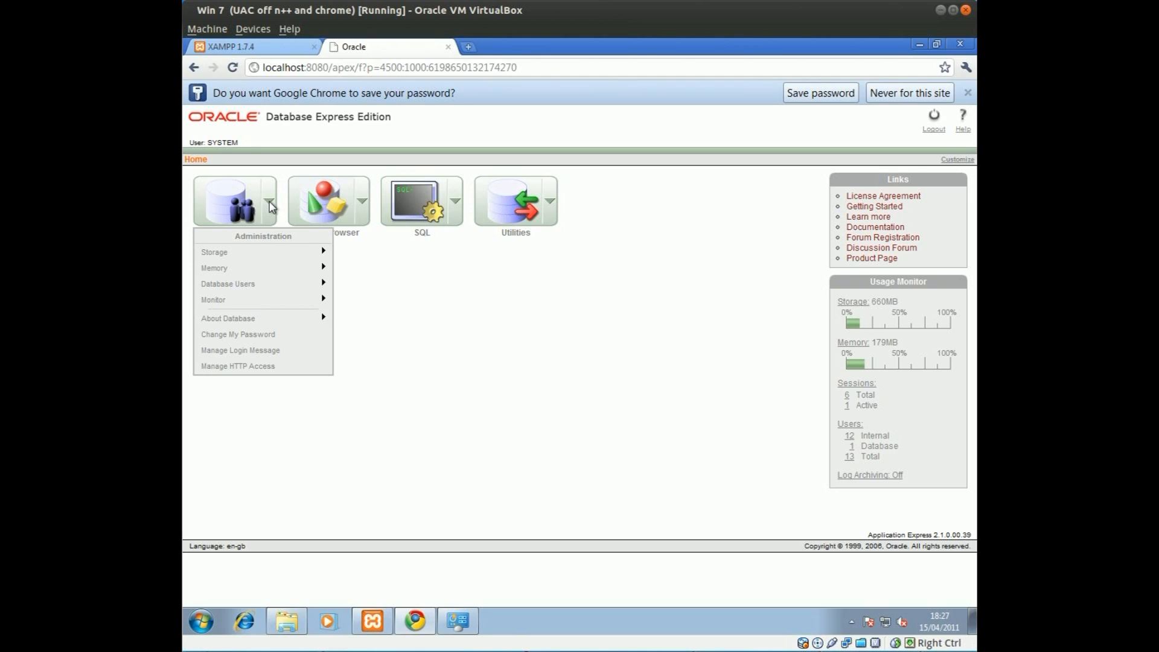
Step: Under Database Users > Create User, enter username test-php and type the password twice
{"action": "mouse_move", "coordinate": [300, 284]}
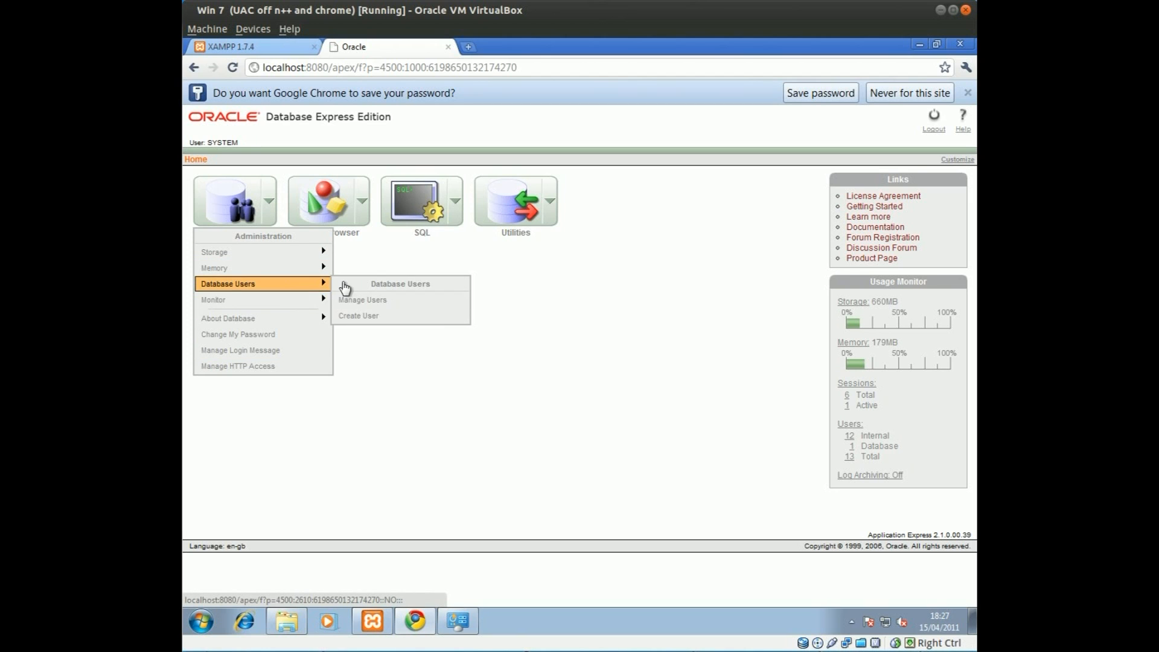
{"action": "left_click", "coordinate": [365, 302]}
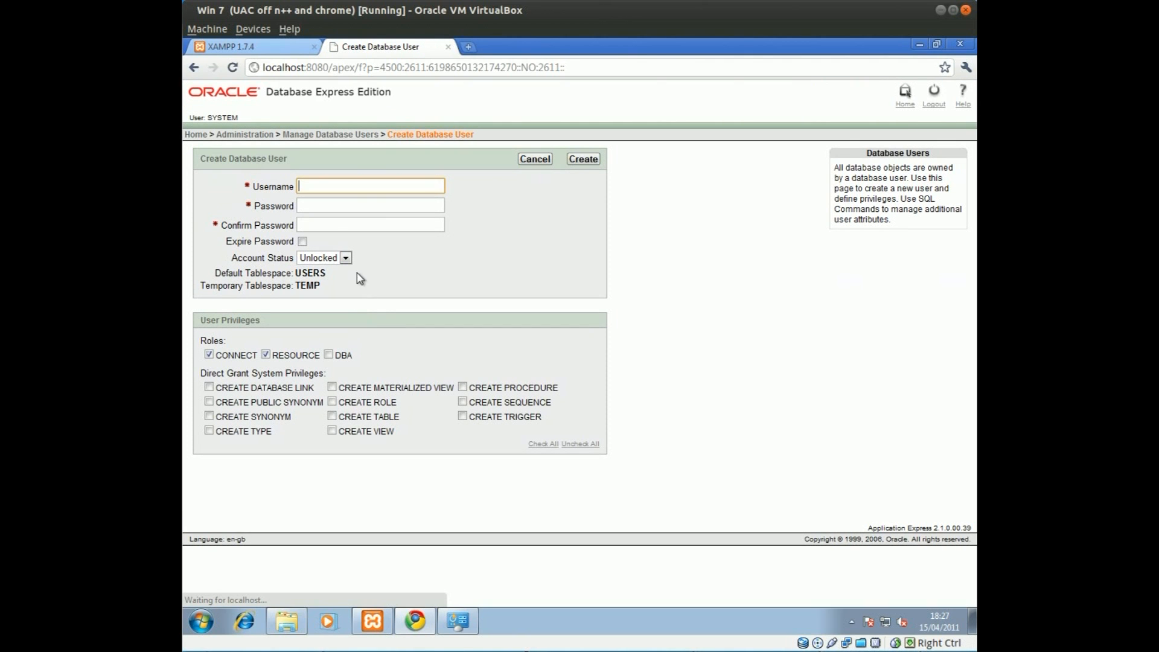
{"action": "type", "text": "test"}
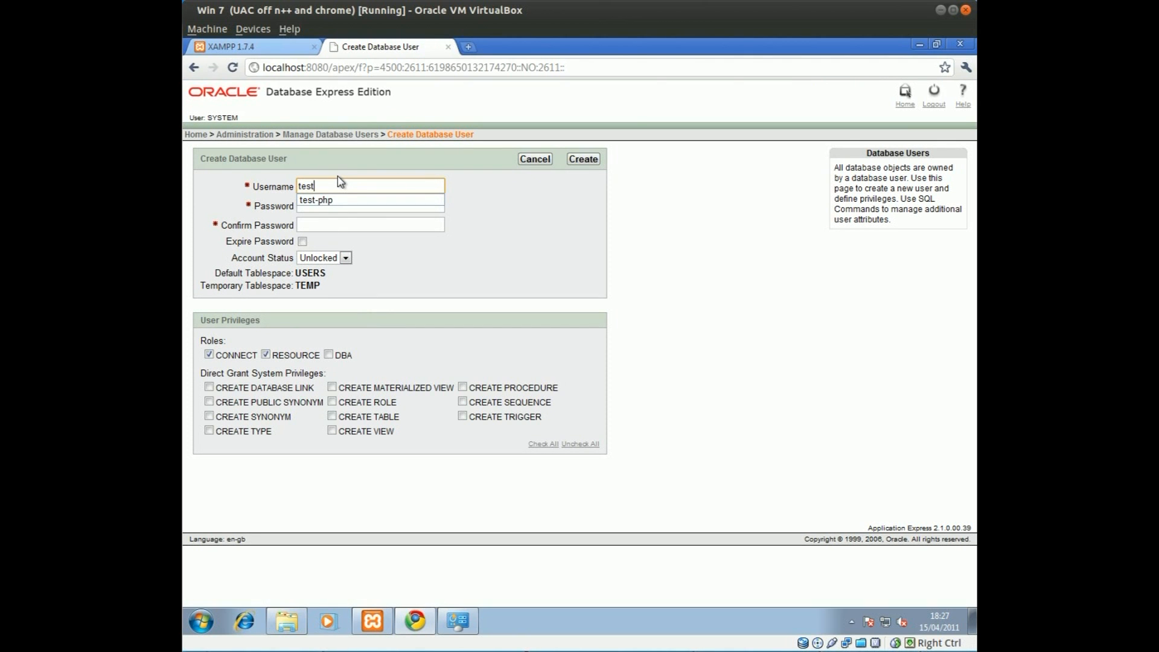
{"action": "key", "text": "Down"}
{"action": "key", "text": "Tab"}
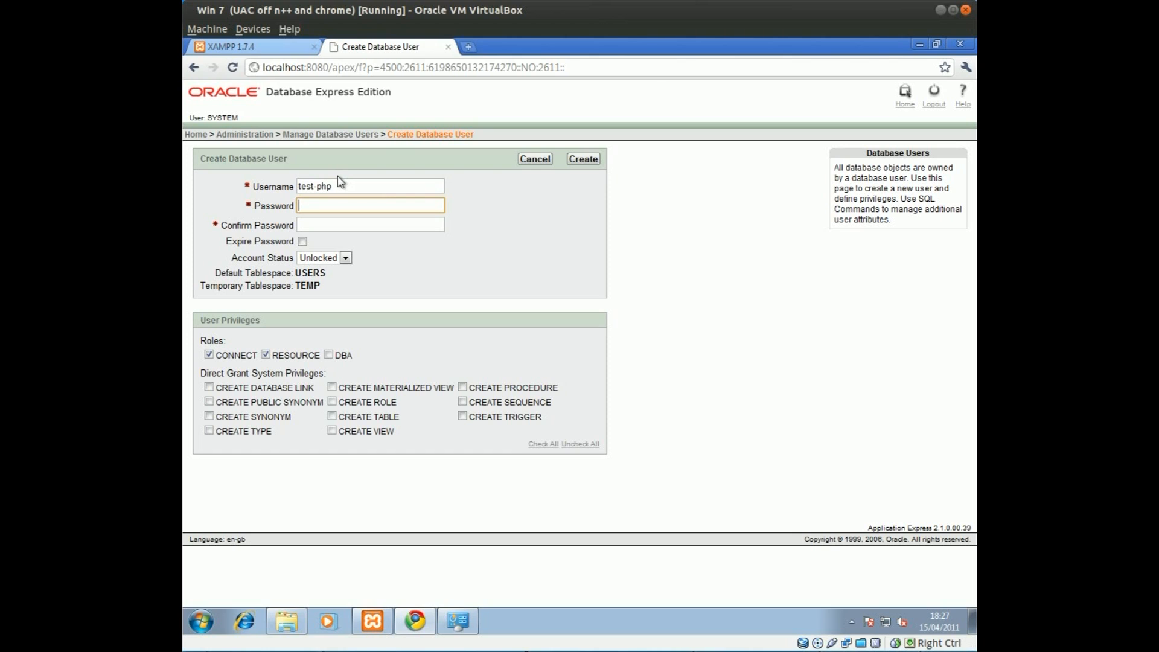
{"action": "type", "text": "•••••••"}
{"action": "left_click", "coordinate": [346, 227]}
{"action": "left_click", "coordinate": [348, 220]}
{"action": "type", "text": "•••••••"}
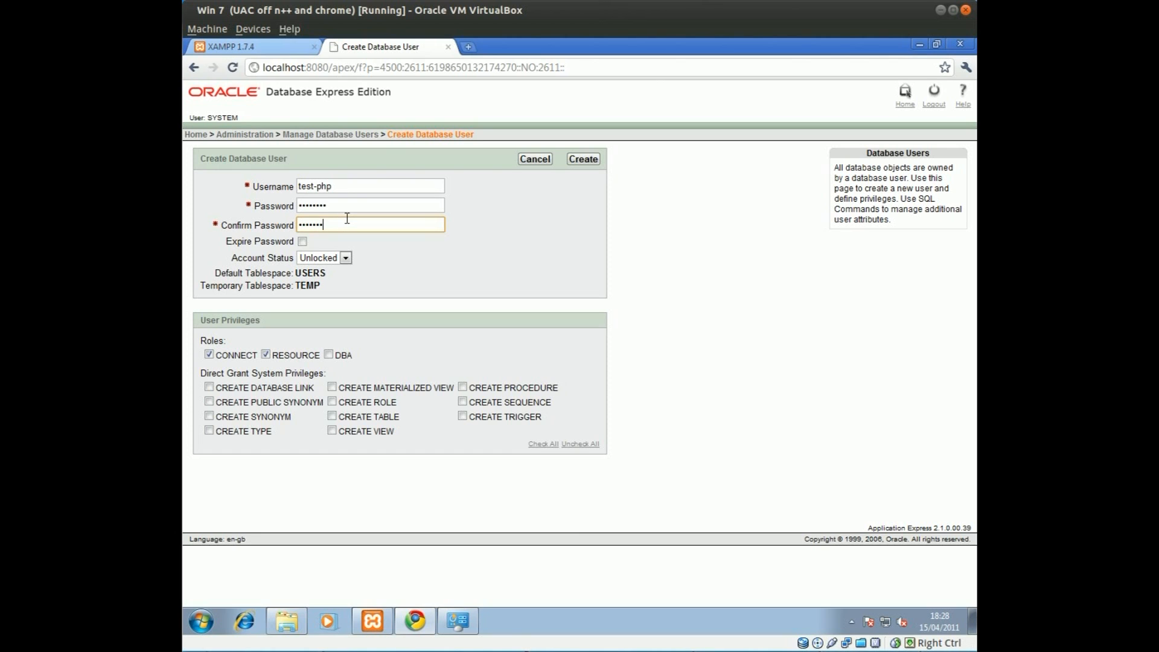
{"action": "type", "text": "•"}
Step: Leave the TEST-PHP account status Unlocked and create the database user
{"action": "left_click", "coordinate": [312, 264]}
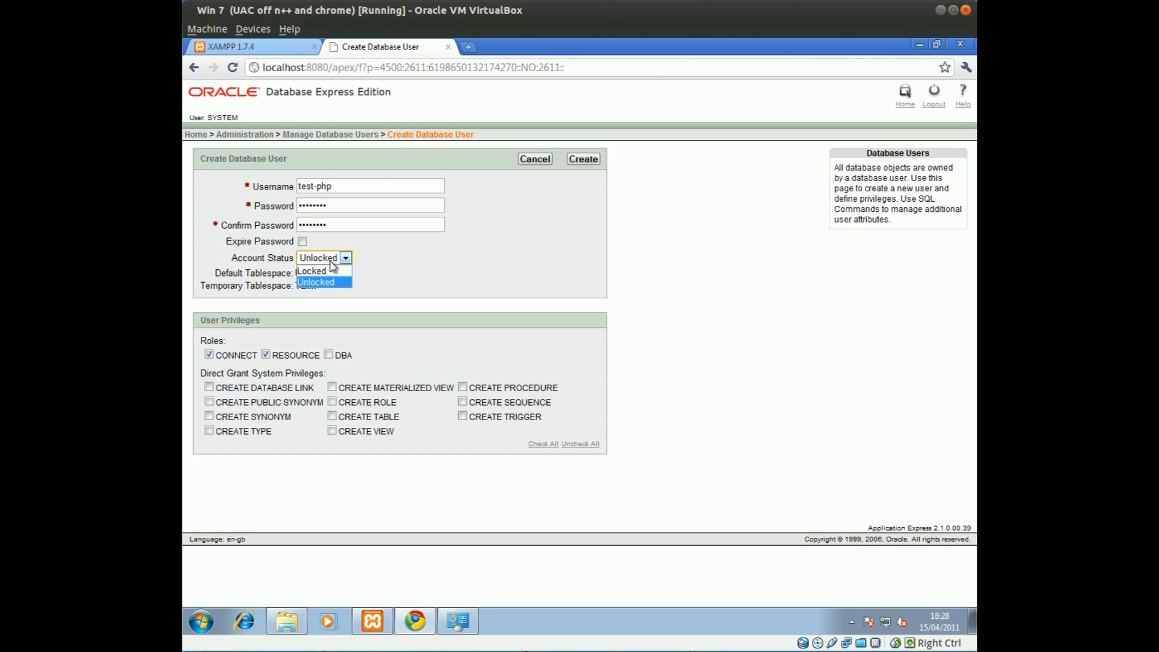
{"action": "left_click", "coordinate": [372, 255]}
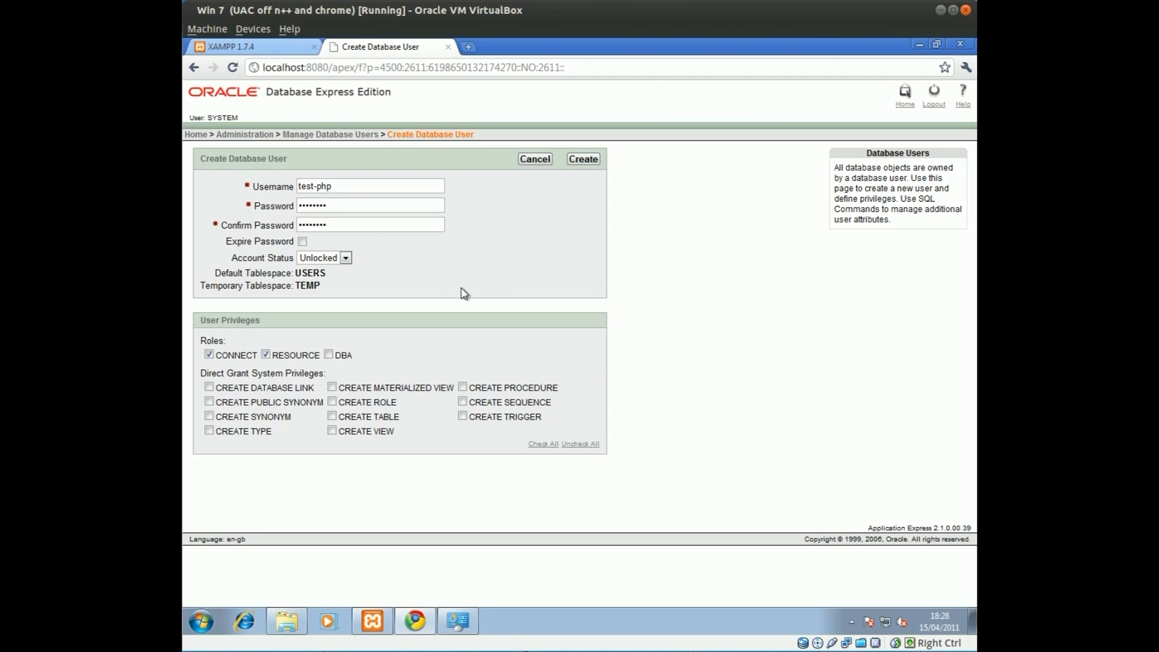
{"action": "left_click", "coordinate": [336, 258]}
{"action": "left_click", "coordinate": [338, 279]}
{"action": "left_click", "coordinate": [326, 261]}
{"action": "left_click", "coordinate": [309, 281]}
{"action": "left_click", "coordinate": [579, 163]}
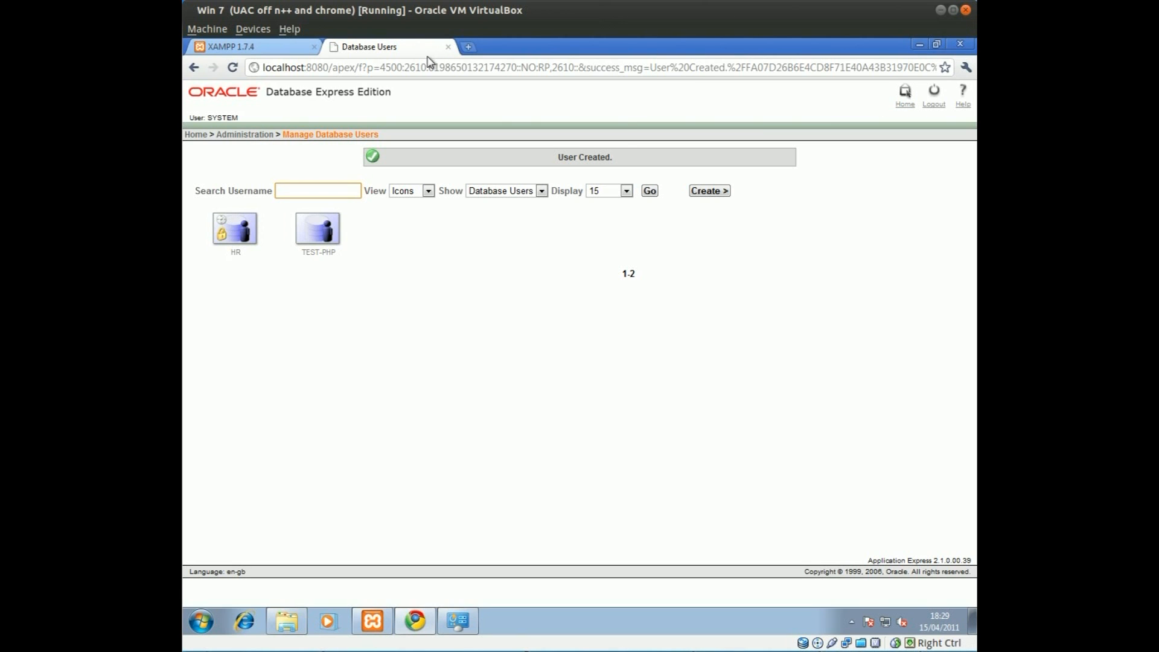
Step: Check the XAMPP Control Panel services, then return to the XAMPP welcome page in Chrome
{"action": "left_click", "coordinate": [270, 52]}
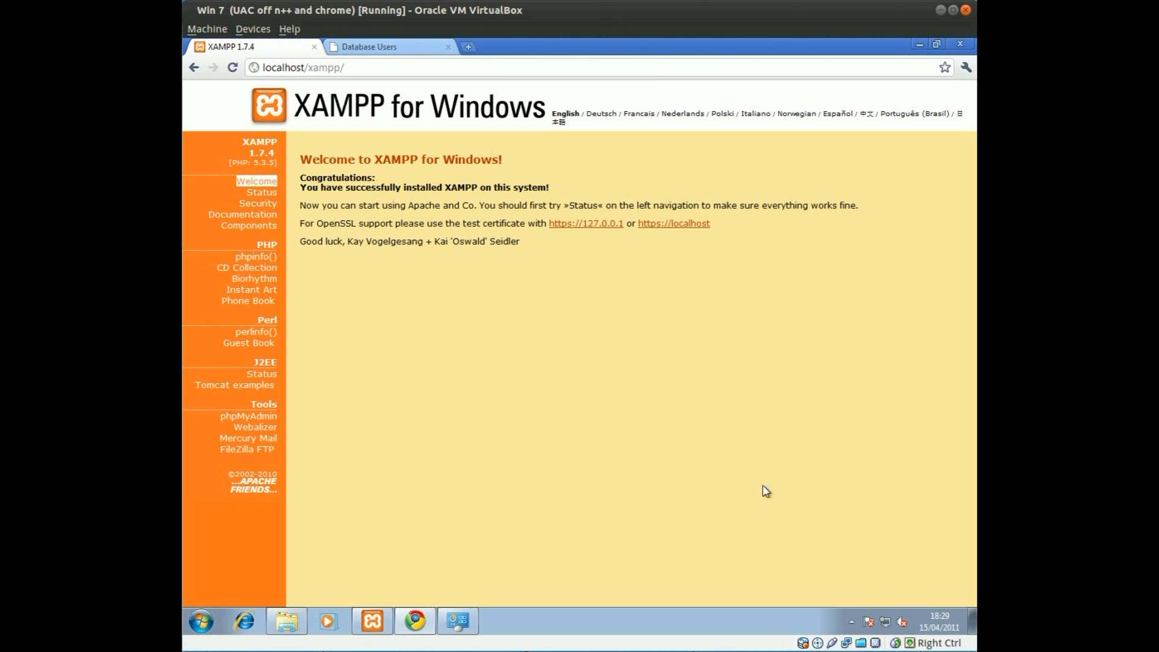
{"action": "left_click", "coordinate": [372, 620]}
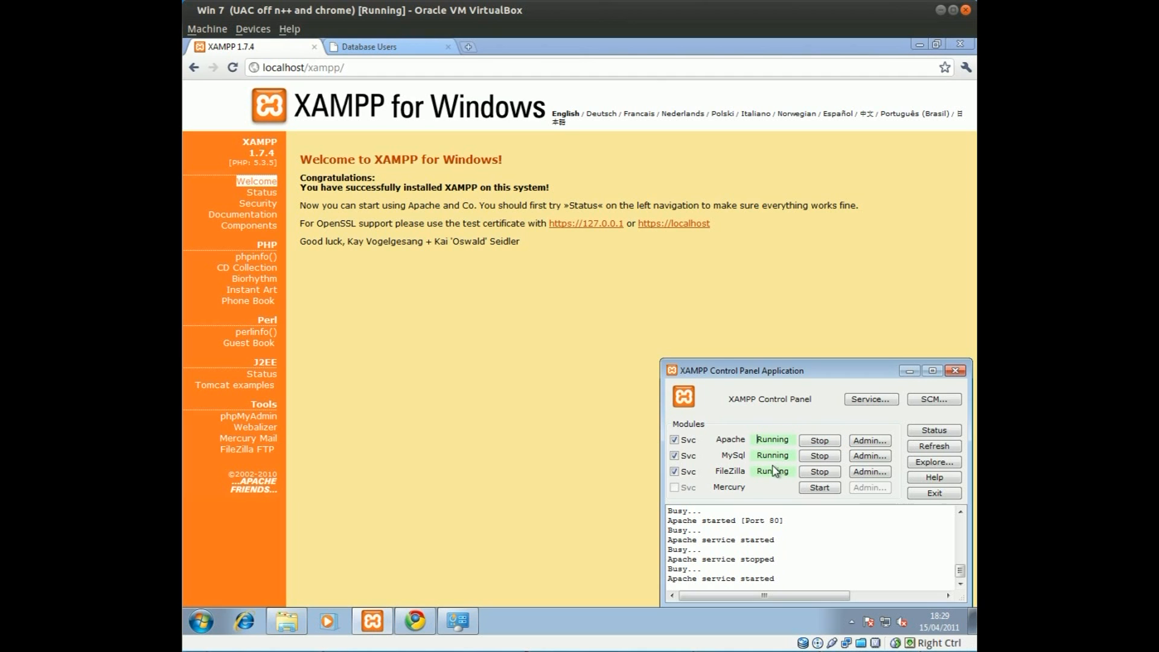
{"action": "left_click", "coordinate": [438, 335]}
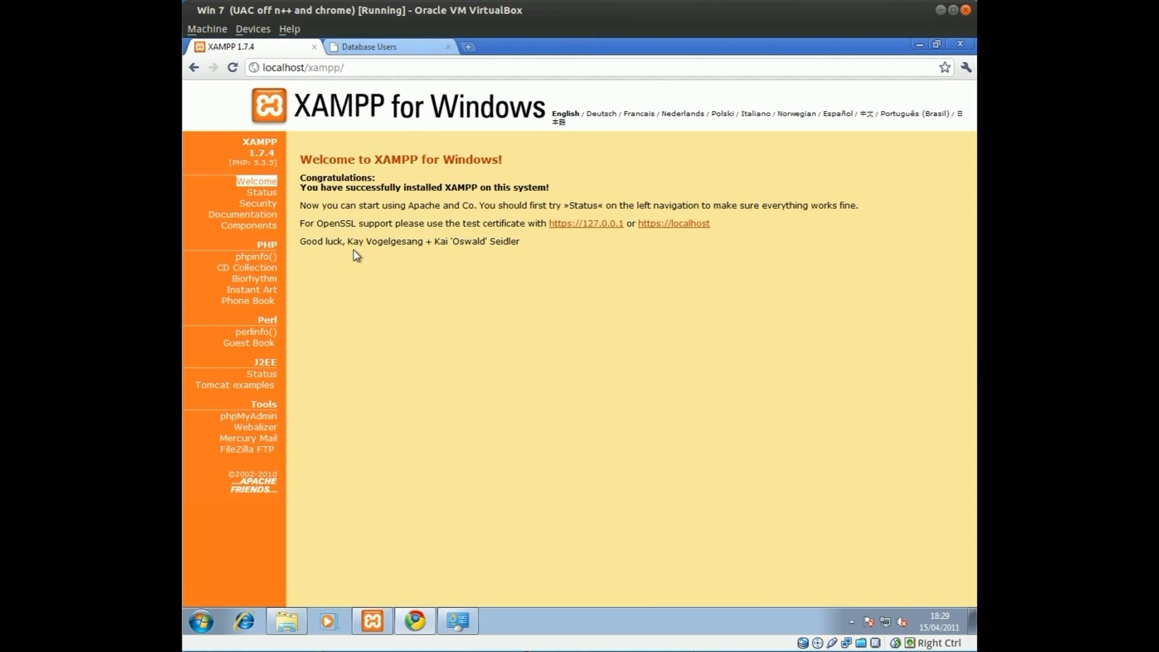
{"action": "left_click", "coordinate": [286, 66]}
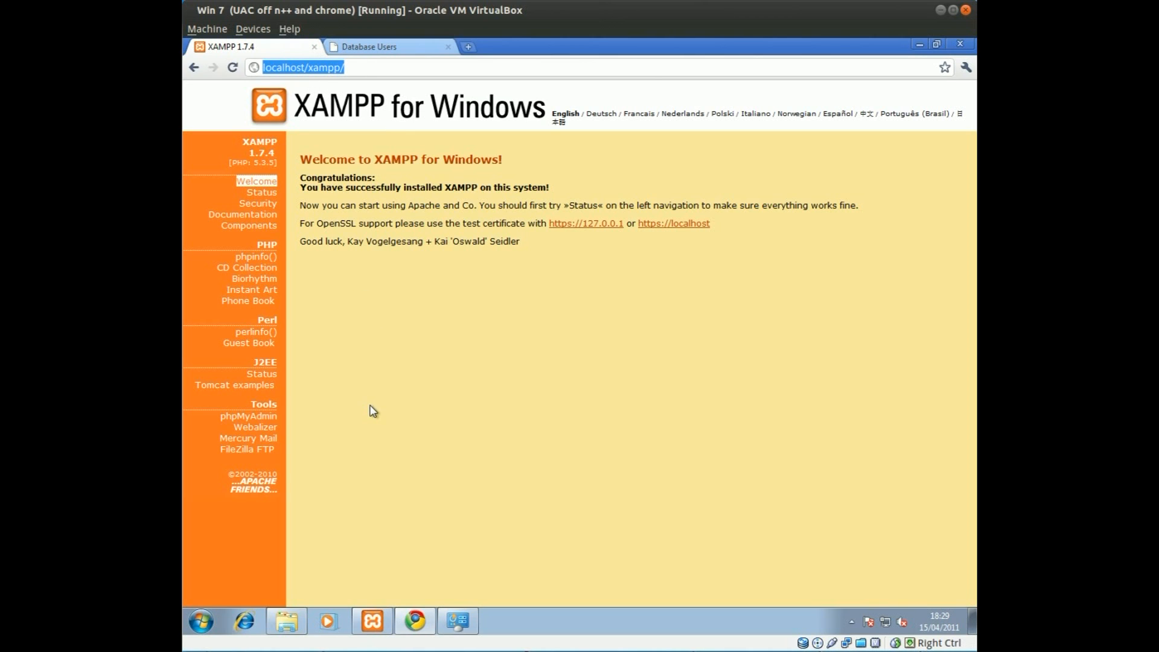
Step: Open the PHP Version 5.3.5 phpinfo page and look through its configuration table
{"action": "left_click", "coordinate": [268, 259]}
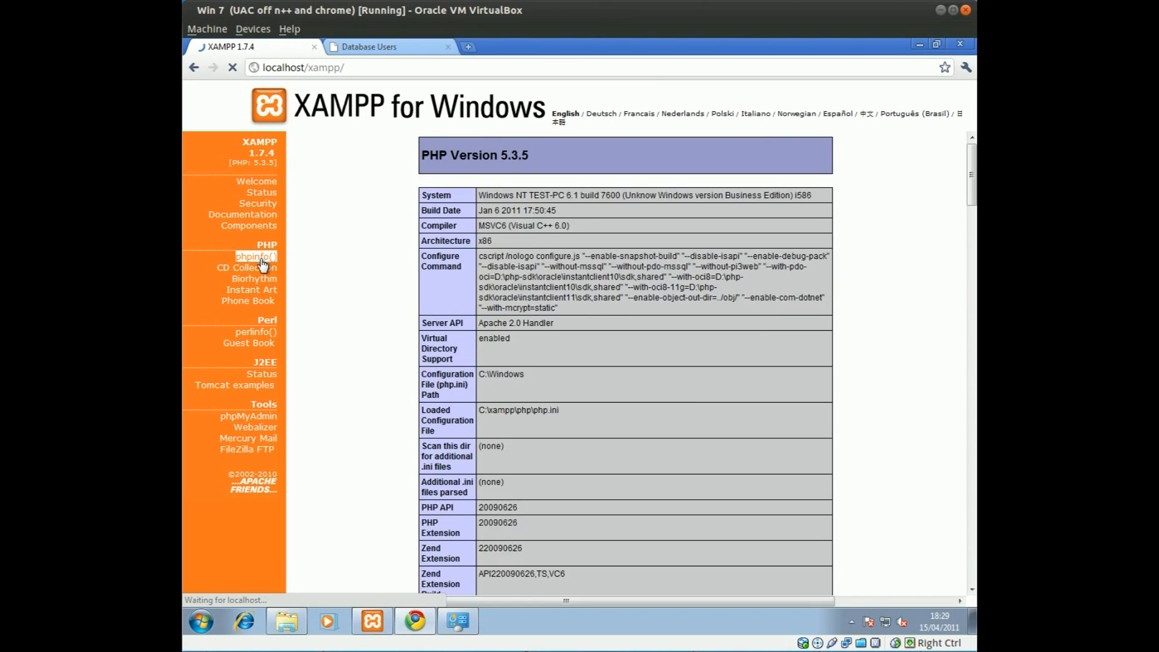
{"action": "left_click_drag", "start_coordinate": [539, 164], "coordinate": [637, 430]}
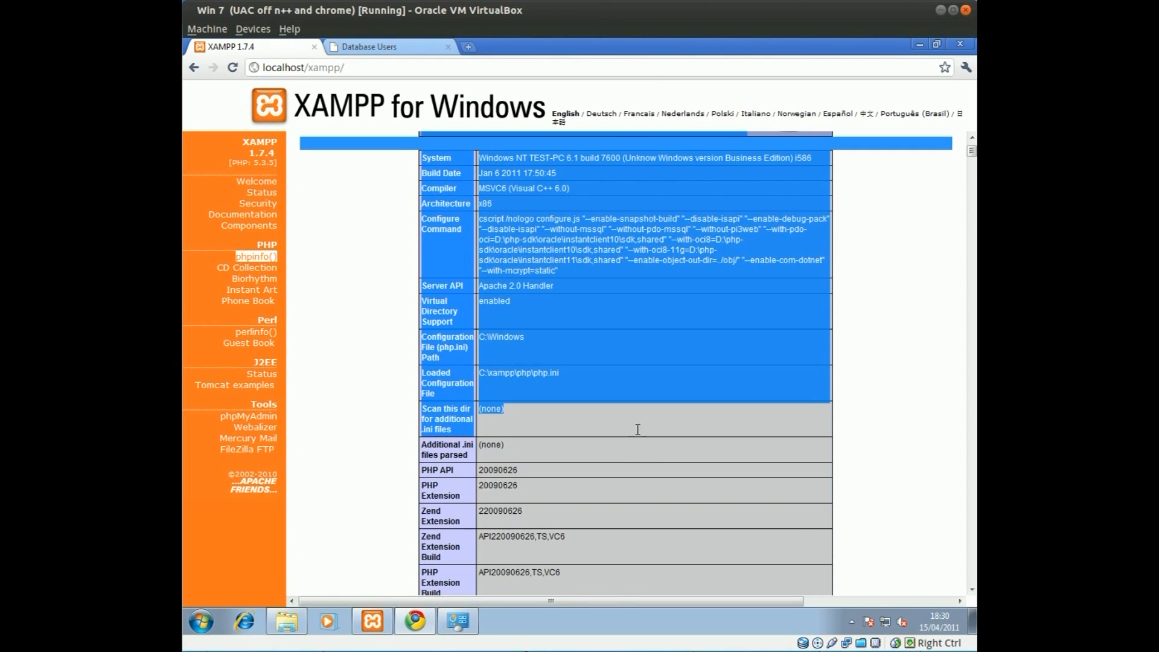
{"action": "left_click", "coordinate": [643, 458]}
{"action": "scroll", "coordinate": [509, 475], "scroll_direction": "up", "scroll_amount": 2}
{"action": "scroll", "coordinate": [549, 259], "scroll_direction": "down", "scroll_amount": 3}
{"action": "scroll", "coordinate": [389, 305], "scroll_direction": "up", "scroll_amount": 3}
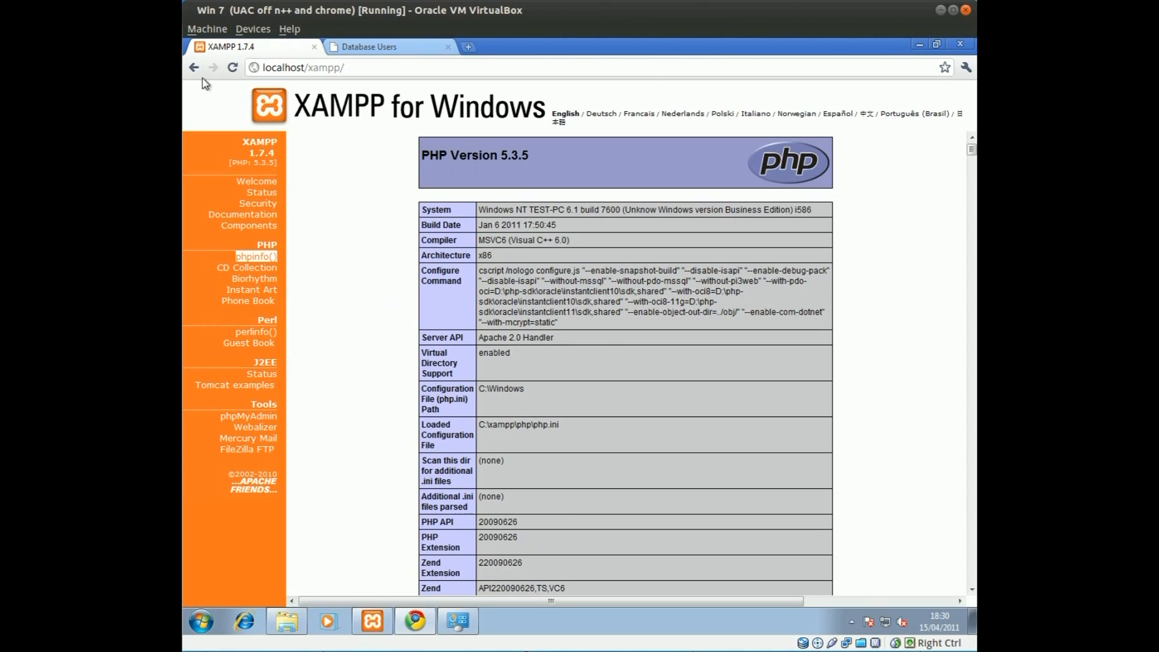
Step: Go back to the localhost/xampp welcome page and select its address
{"action": "left_click", "coordinate": [194, 68]}
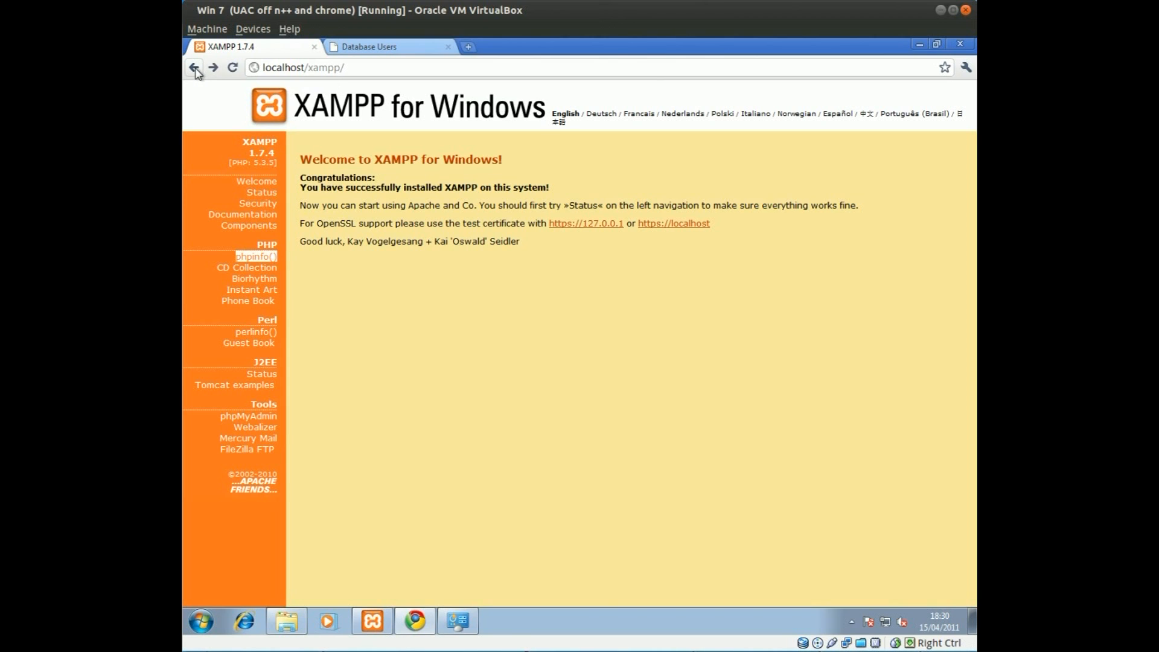
{"action": "left_click", "coordinate": [258, 70]}
{"action": "left_click", "coordinate": [268, 72]}
{"action": "left_click", "coordinate": [267, 70]}
Step: Minimize the windows, open the Instant Client zip on the desktop and copy instantclient_11_2
{"action": "left_click", "coordinate": [925, 46]}
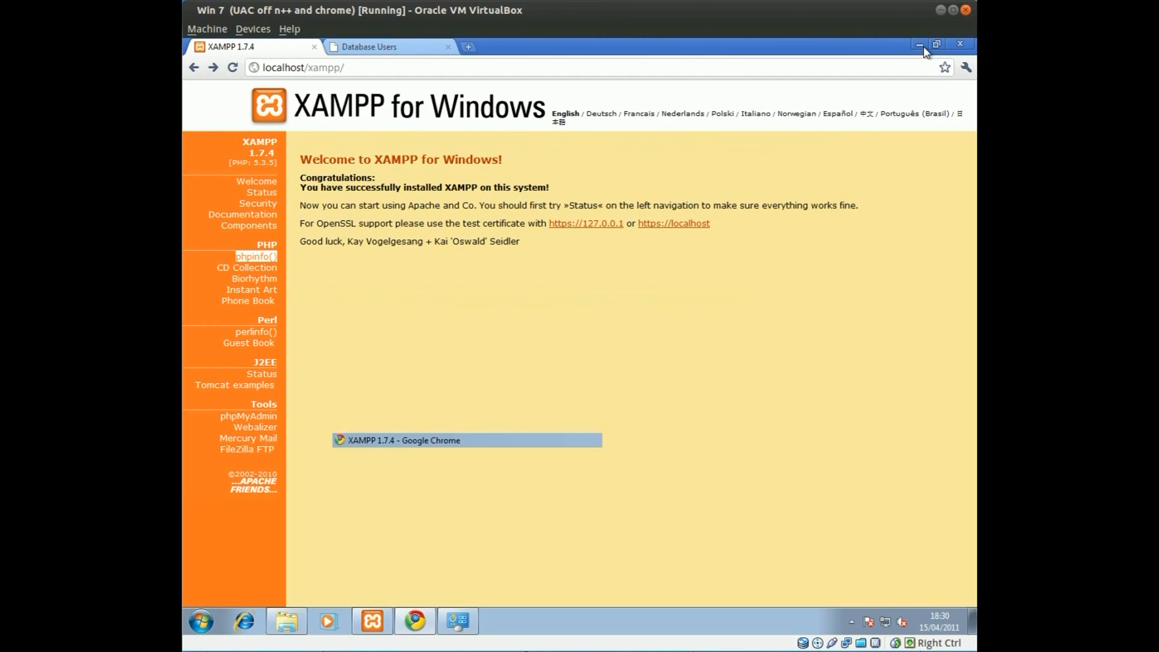
{"action": "left_click", "coordinate": [909, 370]}
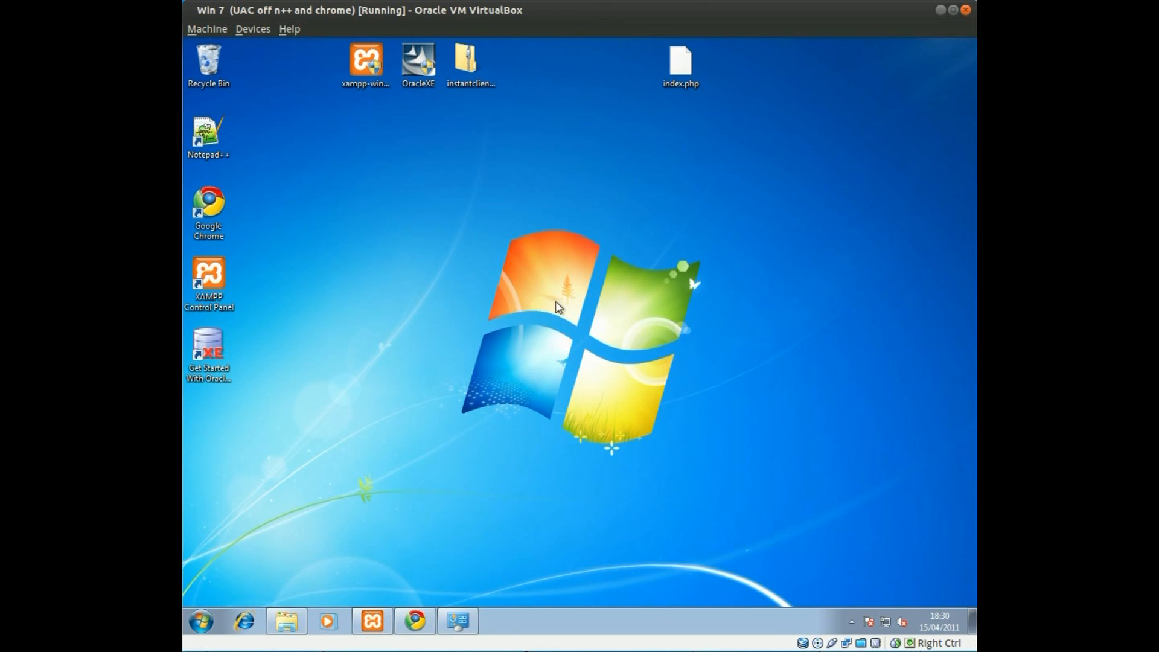
{"action": "left_click_drag", "start_coordinate": [433, 210], "coordinate": [726, 466]}
{"action": "left_click", "coordinate": [471, 60]}
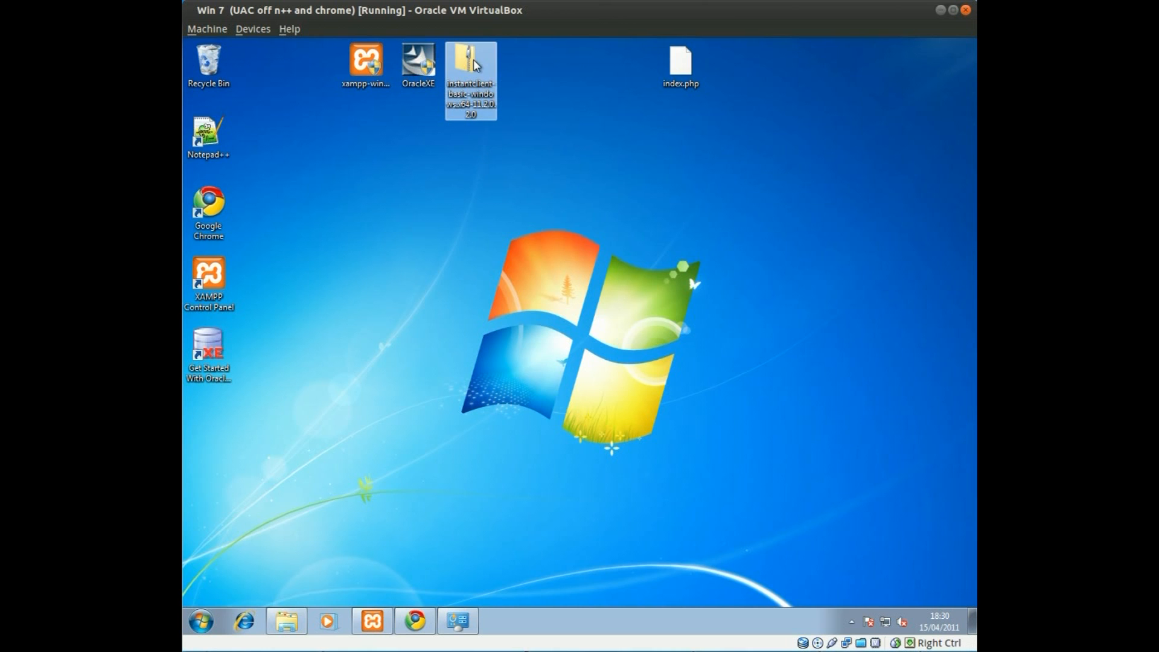
{"action": "double_click", "coordinate": [476, 64]}
{"action": "left_click", "coordinate": [499, 216]}
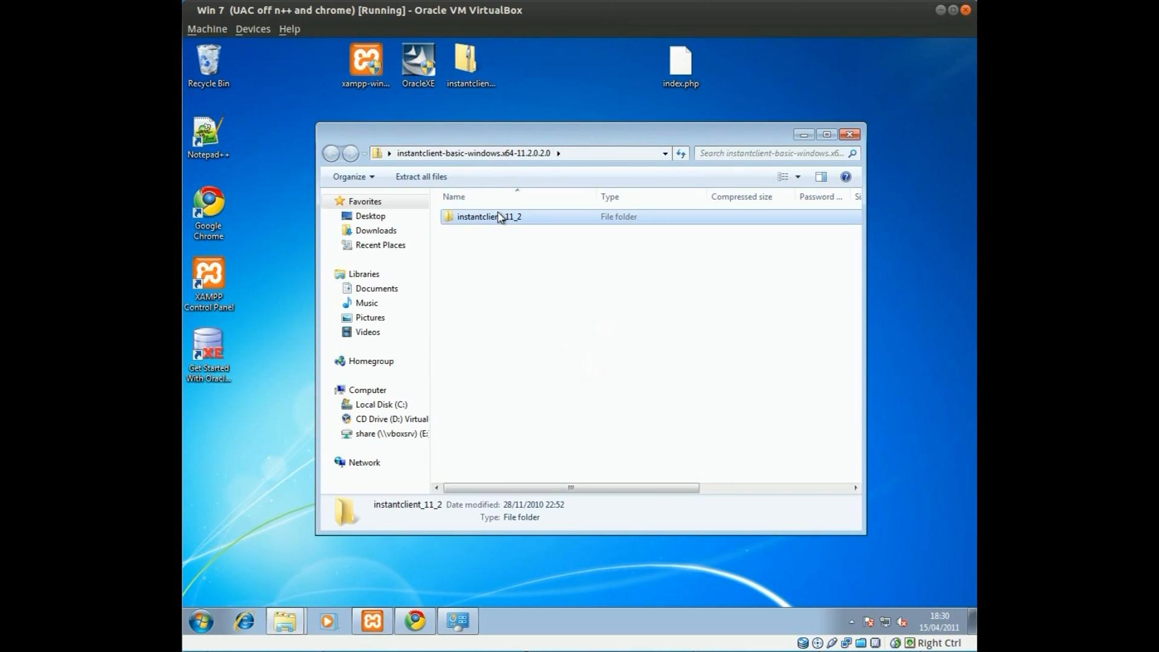
{"action": "right_click", "coordinate": [499, 217]}
{"action": "left_click", "coordinate": [531, 270]}
Step: Paste the instantclient_11_2 folder into the root of Local Disk (C:)
{"action": "left_click", "coordinate": [379, 405]}
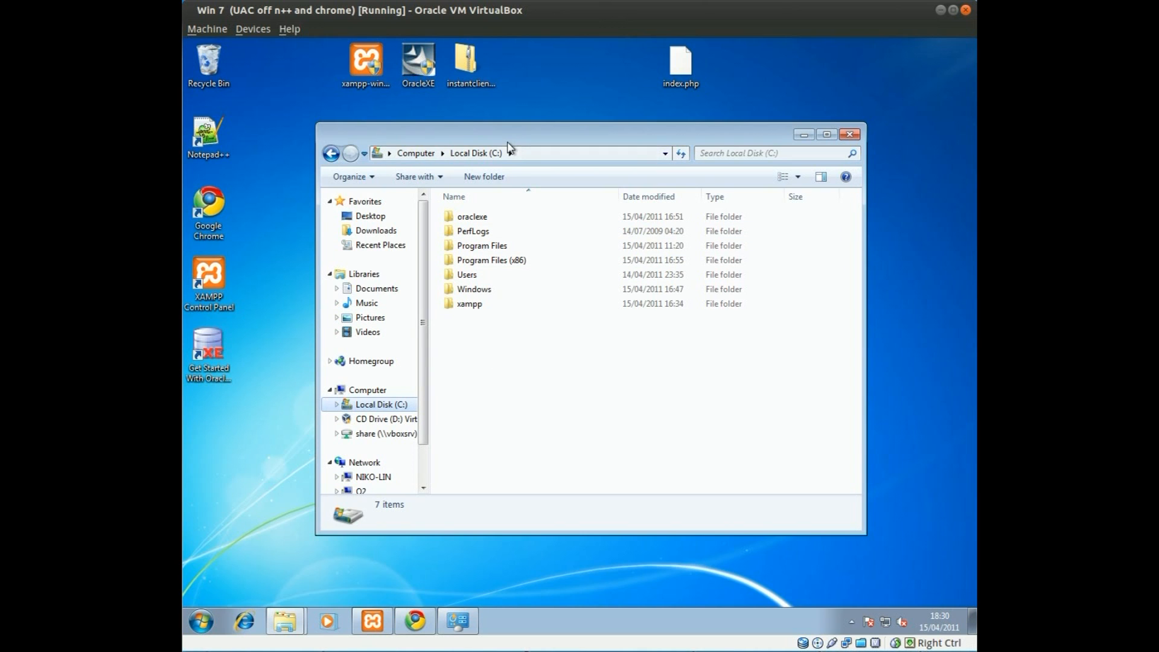
{"action": "left_click", "coordinate": [466, 60]}
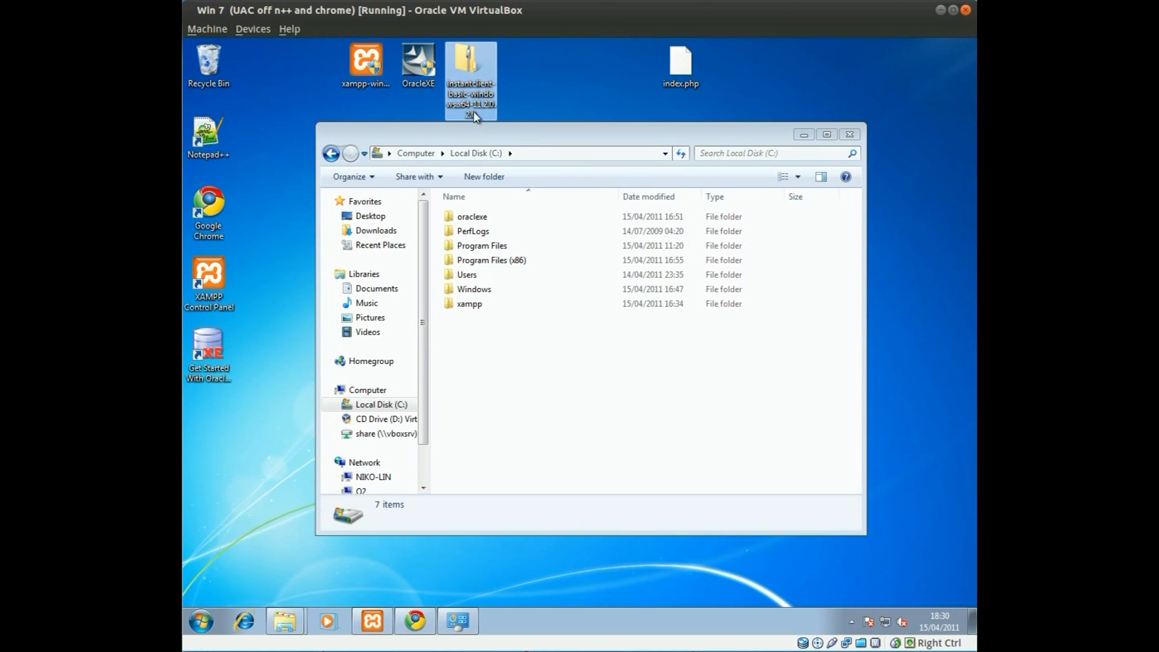
{"action": "right_click", "coordinate": [492, 355]}
{"action": "left_click", "coordinate": [531, 430]}
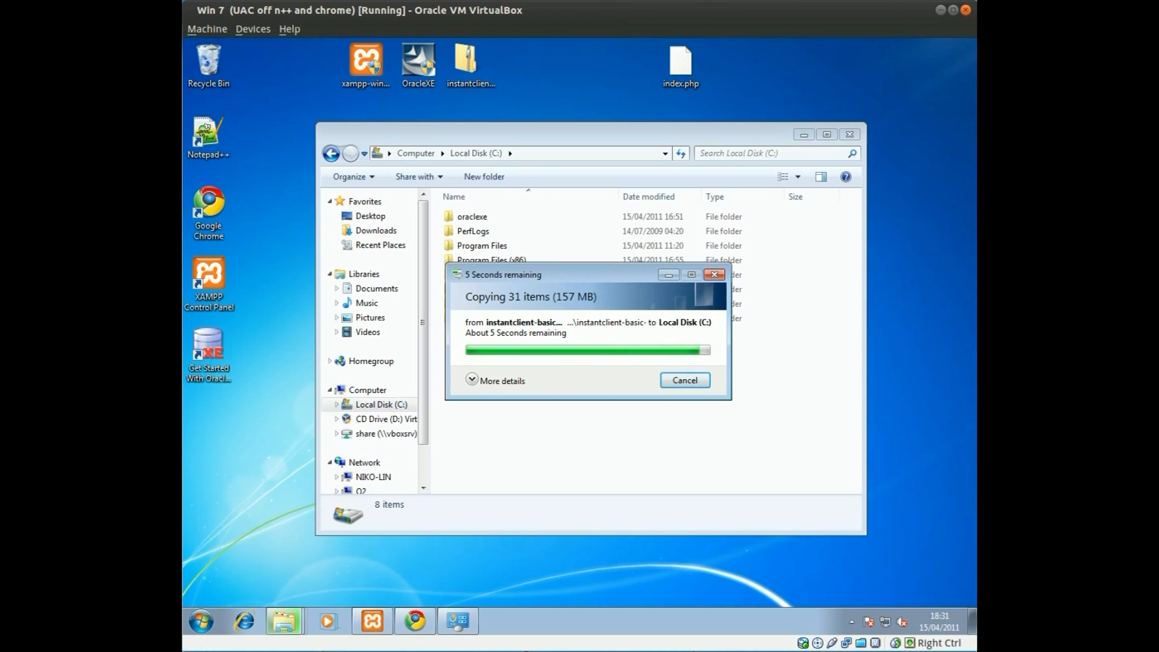
Step: Open the Computer's Properties from Start, then Advanced system settings to reach Environment Variables
{"action": "left_click", "coordinate": [203, 622]}
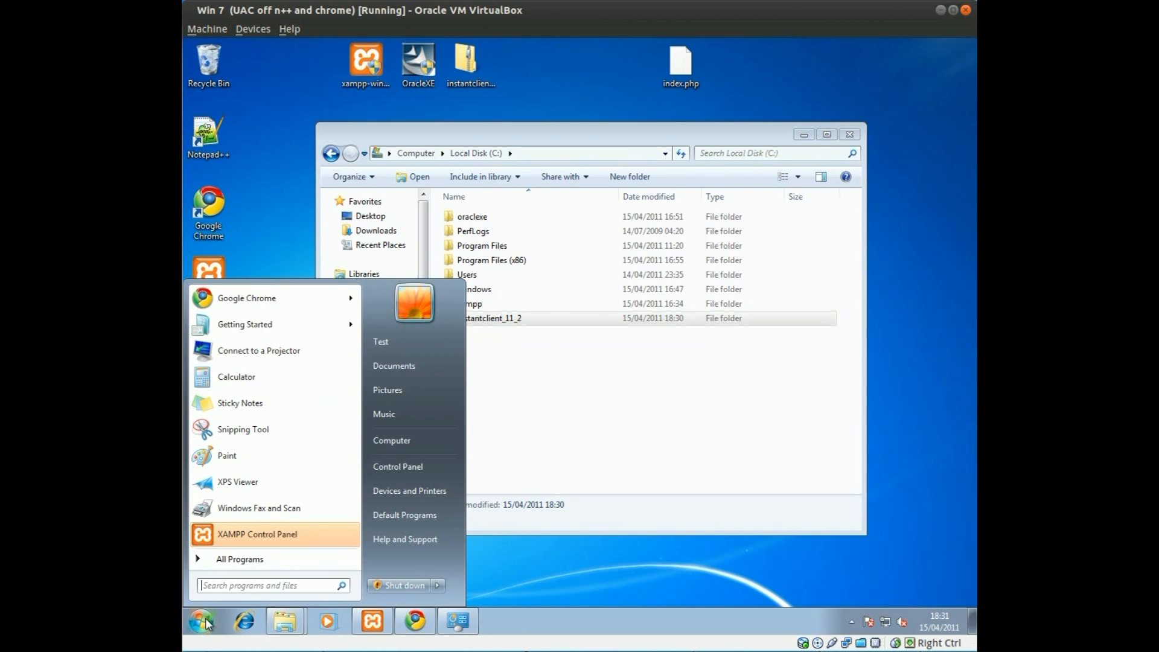
{"action": "right_click", "coordinate": [422, 455]}
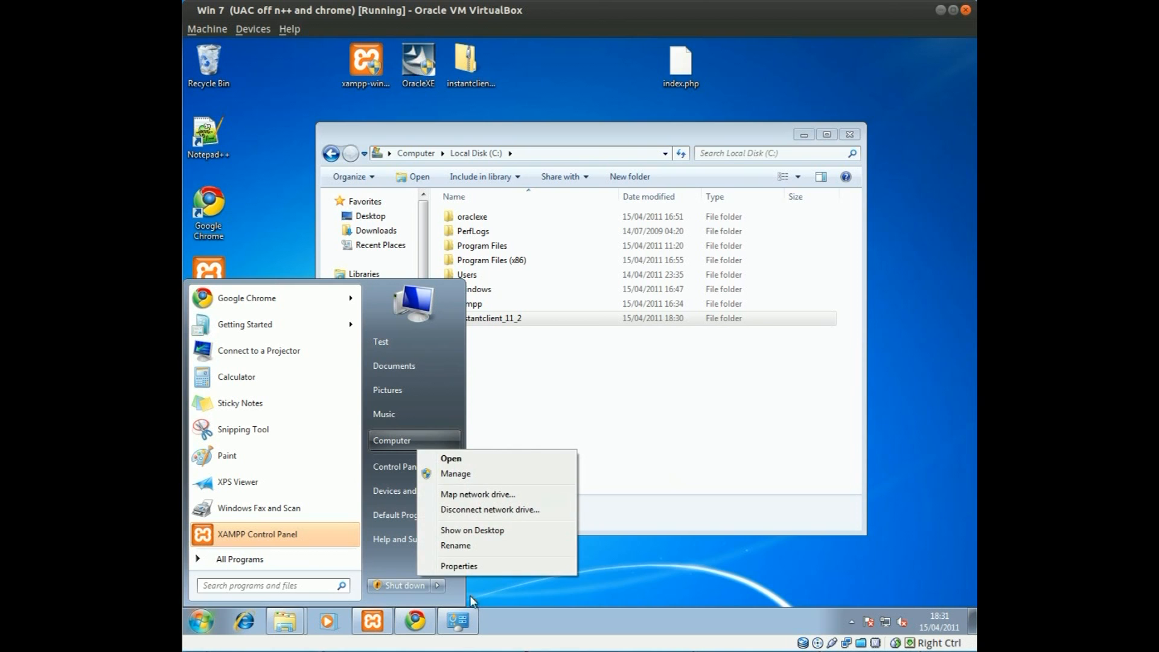
{"action": "left_click", "coordinate": [473, 567]}
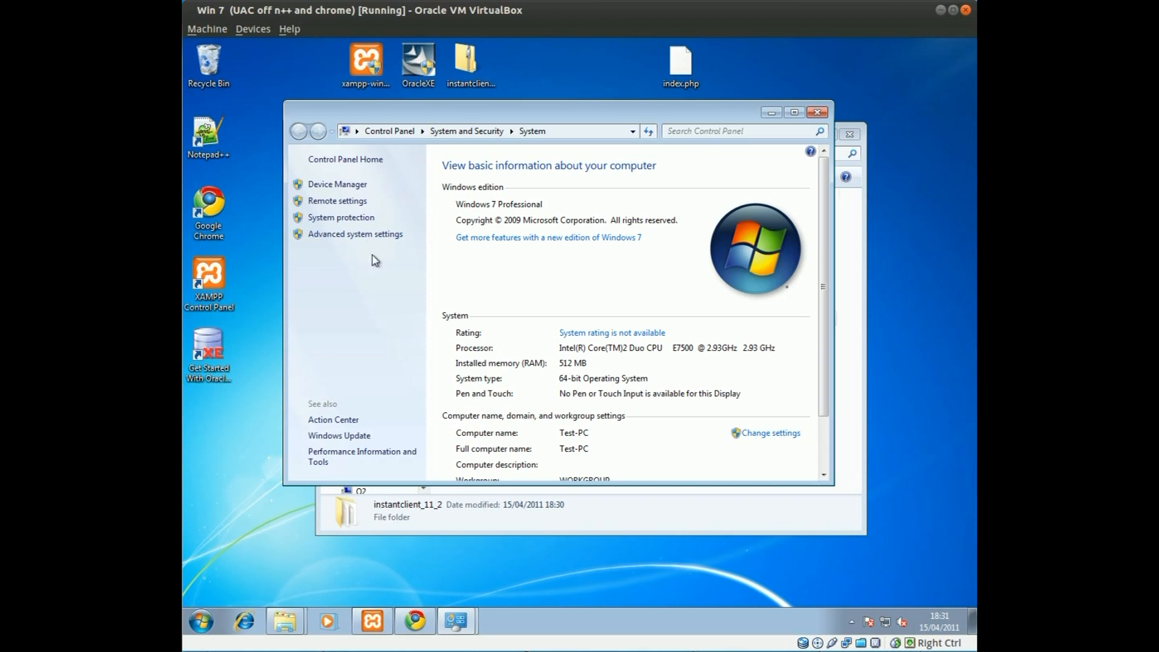
{"action": "left_click", "coordinate": [332, 242]}
{"action": "left_click_drag", "start_coordinate": [358, 112], "coordinate": [461, 99]}
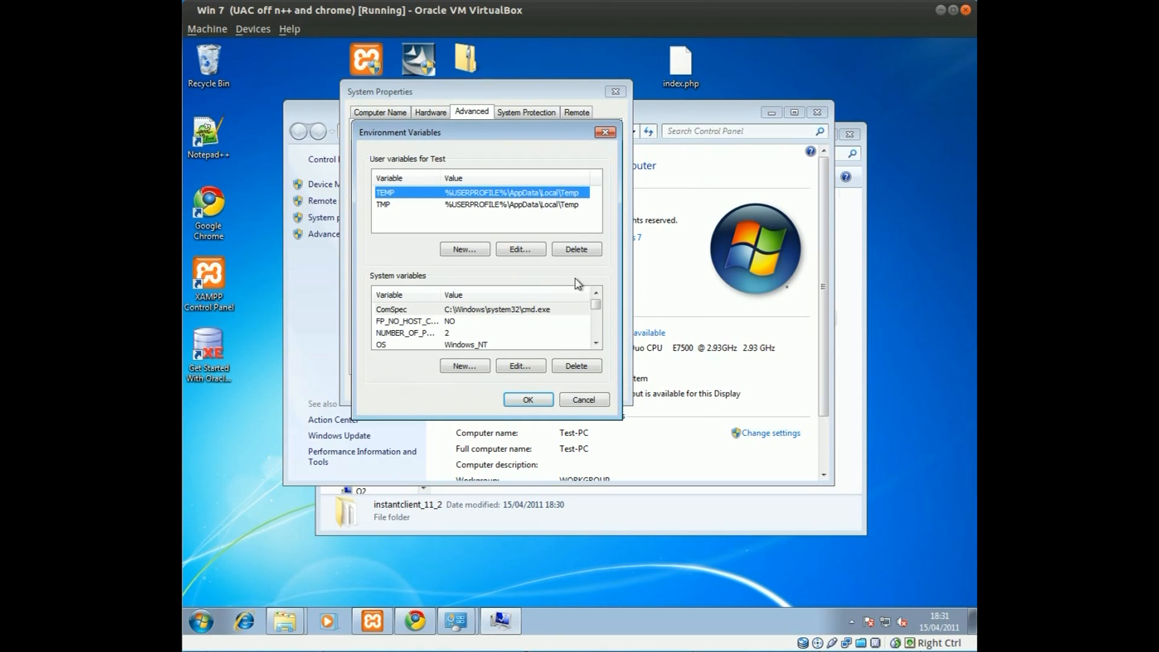
Step: Edit the system Path variable, appending ;C:\instantclient_11_2\ to its value
{"action": "left_click", "coordinate": [402, 309]}
{"action": "scroll", "coordinate": [410, 311], "scroll_direction": "down", "scroll_amount": 2}
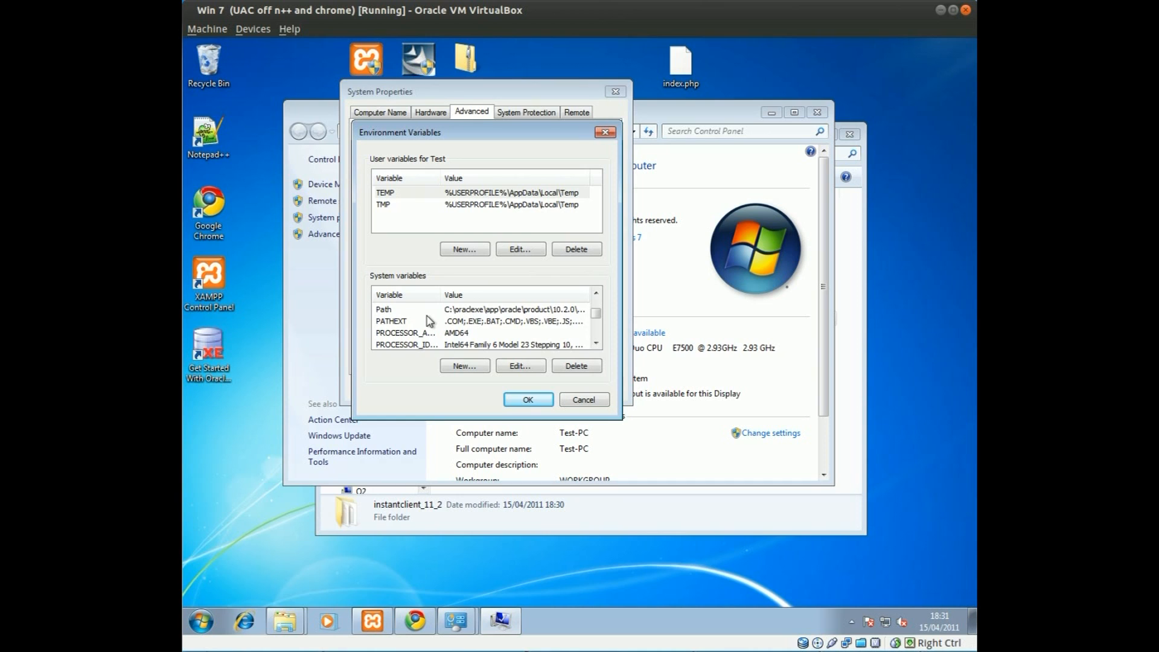
{"action": "scroll", "coordinate": [428, 323], "scroll_direction": "up", "scroll_amount": 1}
{"action": "left_click", "coordinate": [447, 333]}
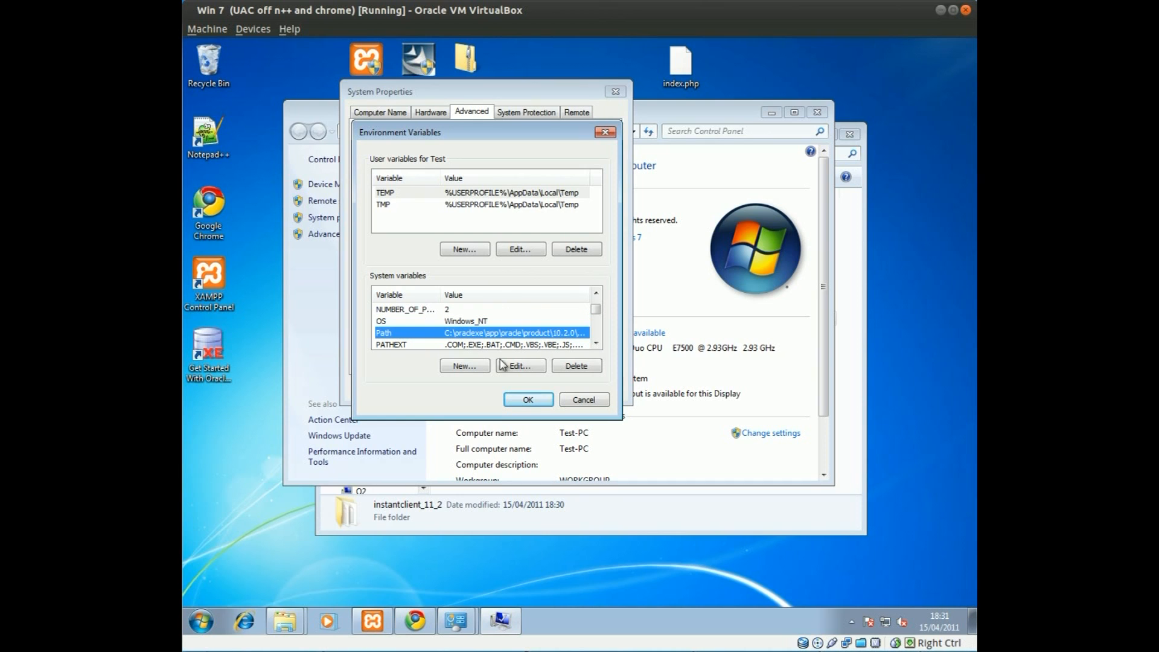
{"action": "left_click", "coordinate": [520, 365]}
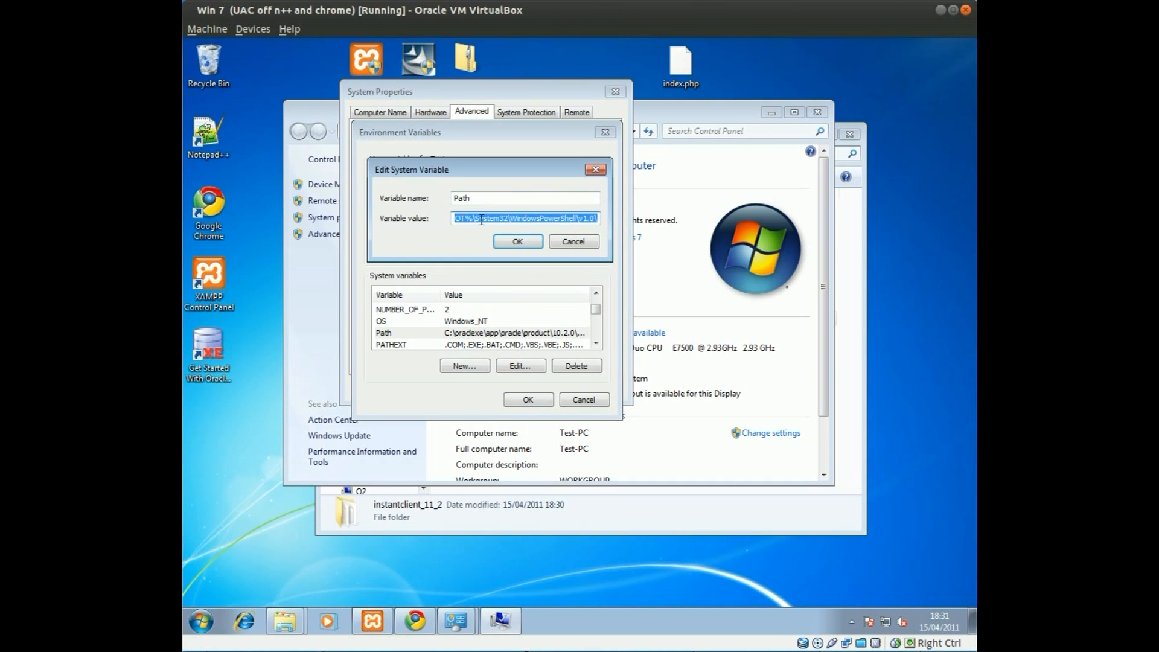
{"action": "left_click", "coordinate": [481, 217]}
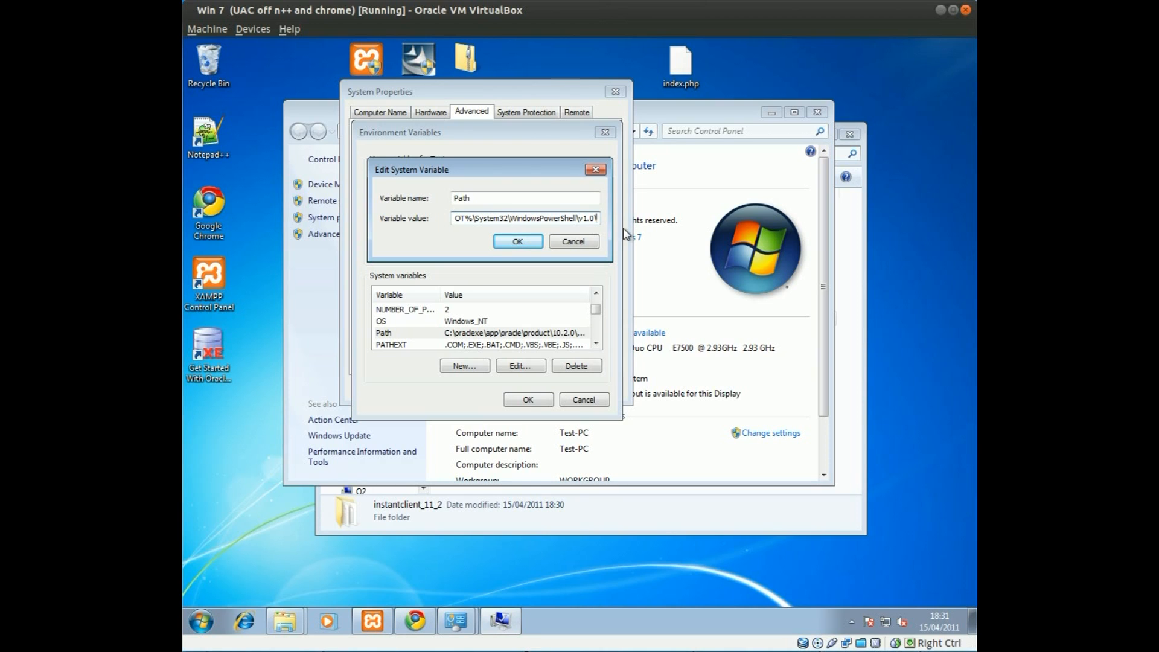
{"action": "type", "text": ";"}
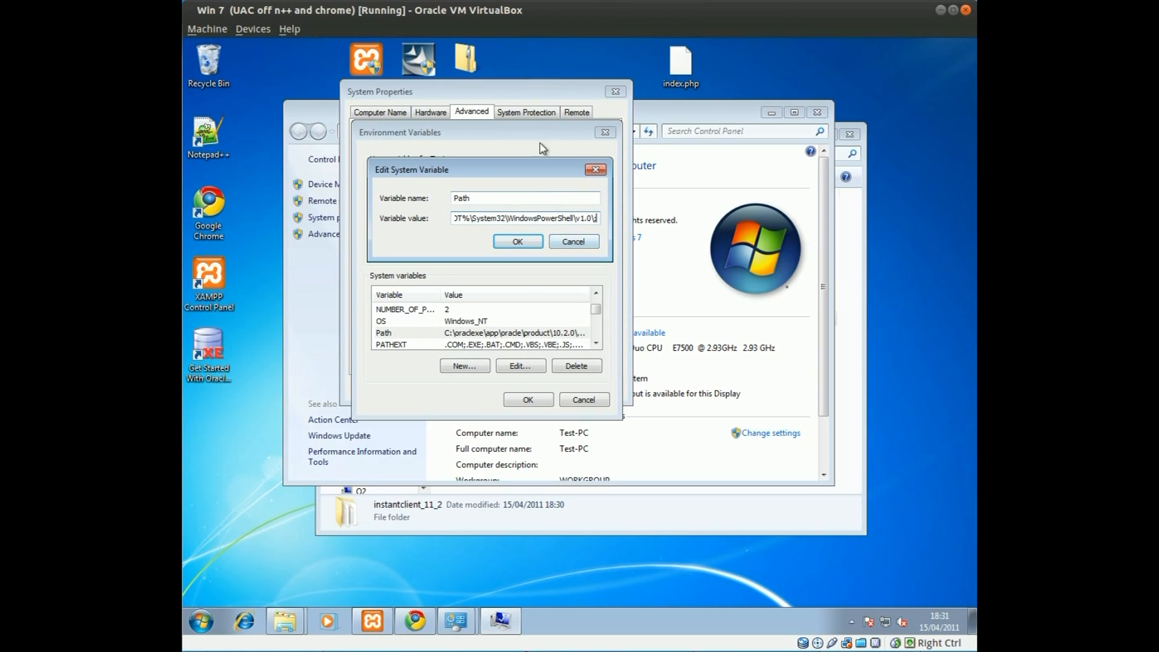
{"action": "type", "text": ";C:\\"}
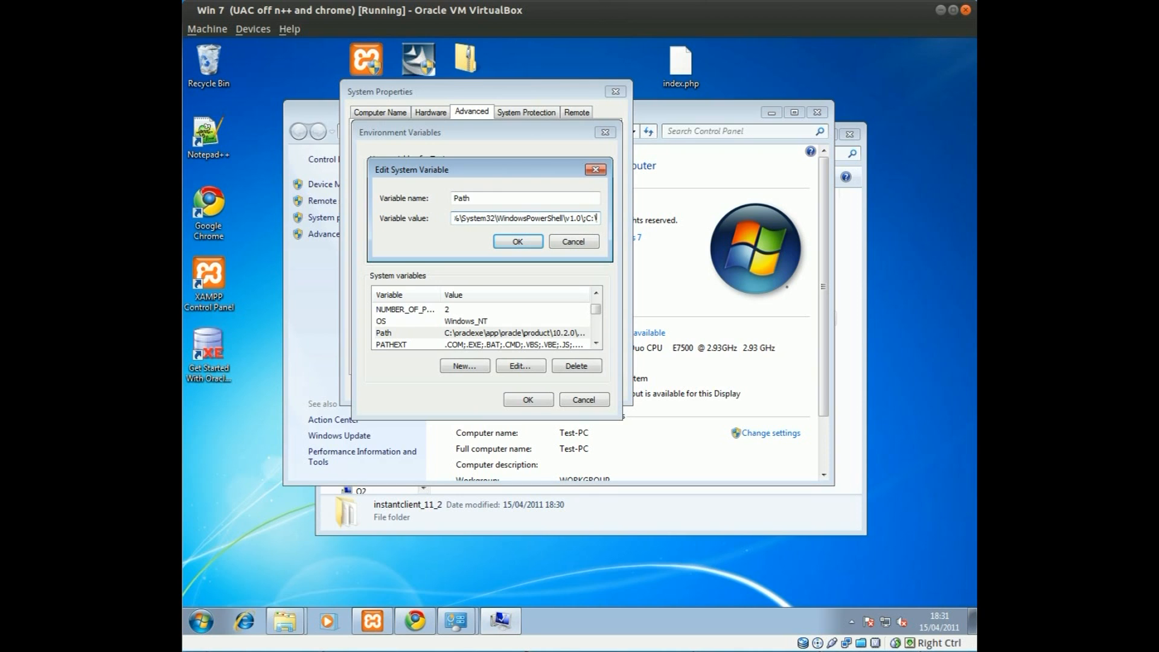
{"action": "type", "text": "in"}
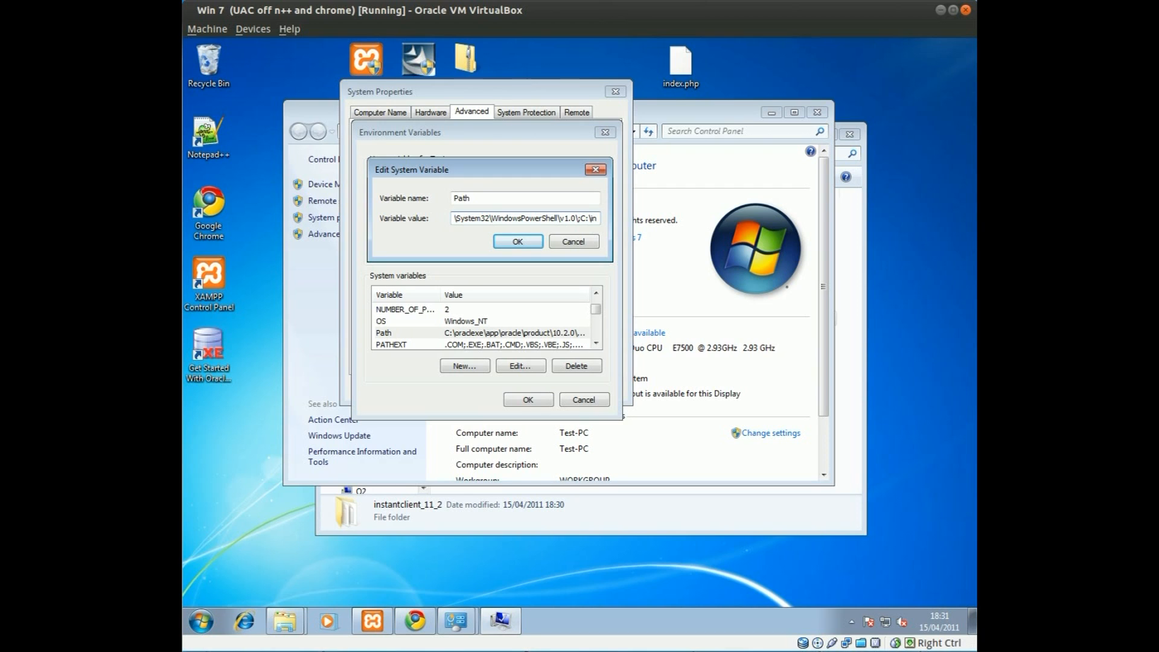
{"action": "type", "text": "tas"}
{"action": "key", "text": "BackSpace"}
{"action": "key", "text": "BackSpace"}
{"action": "key", "text": "BackSpace"}
{"action": "type", "text": "stant"}
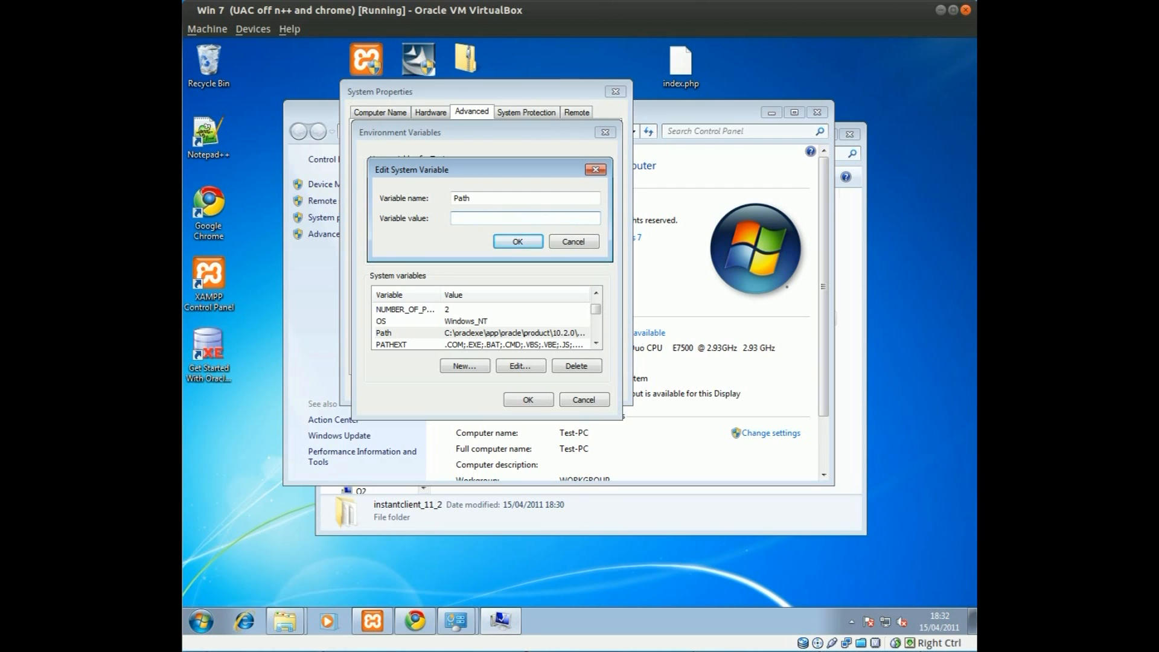
{"action": "type", "text": "clien"}
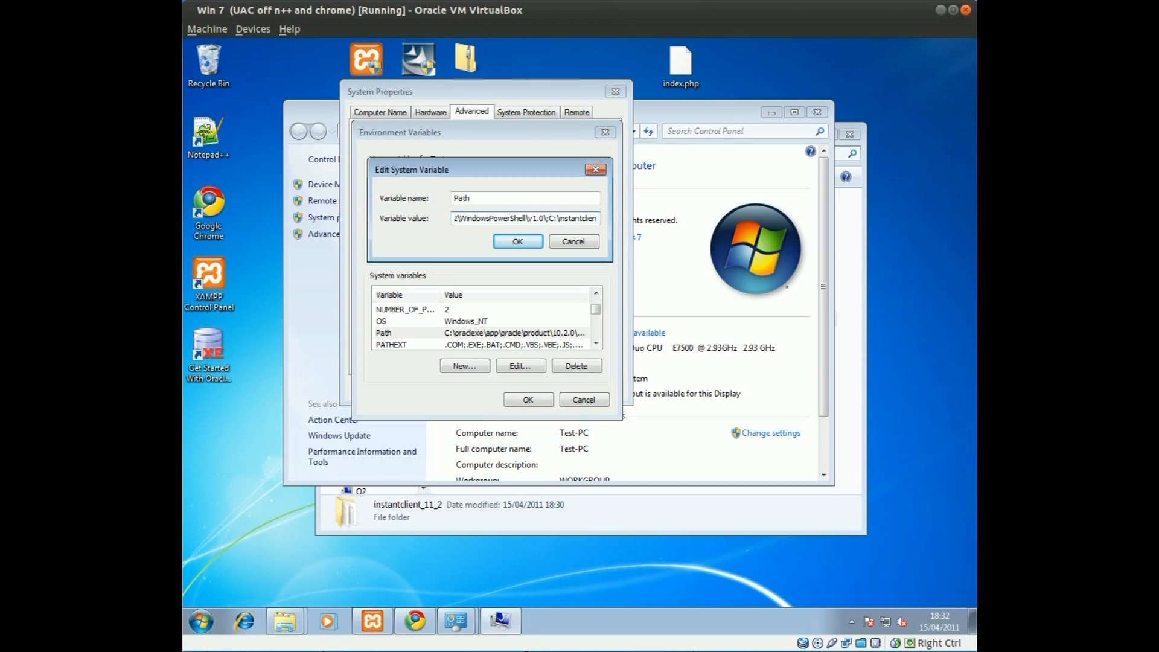
{"action": "type", "text": "t_11_"}
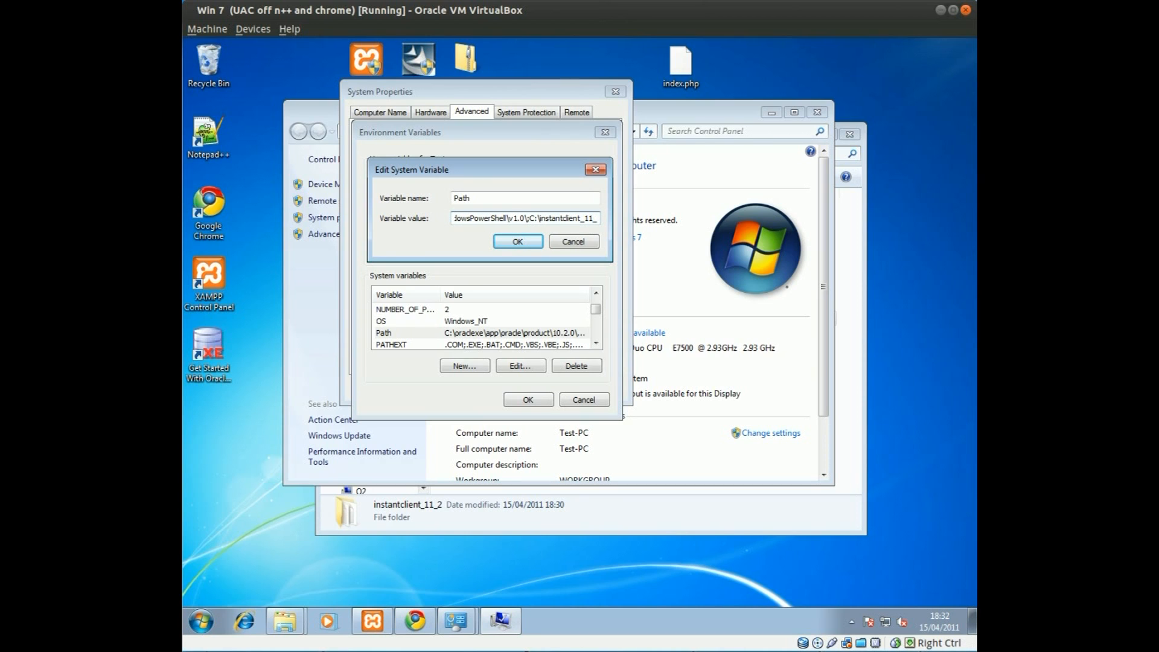
{"action": "type", "text": "2\\"}
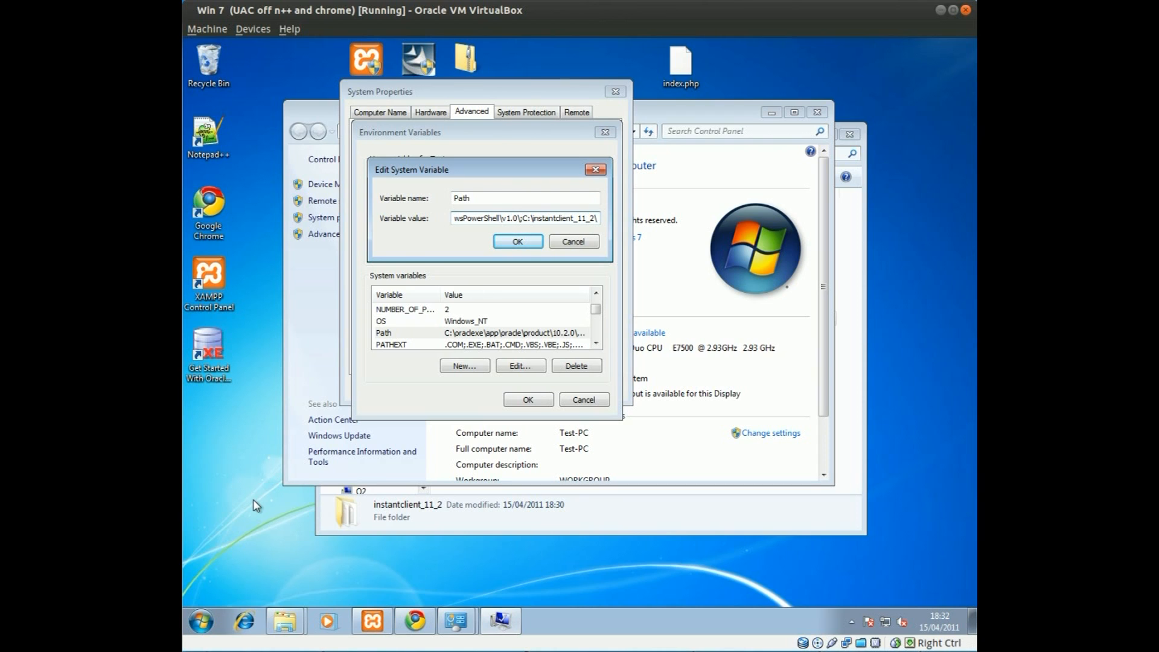
Step: Confirm the Path change through all dialogs and close the System and Local Disk (C:) windows
{"action": "left_click", "coordinate": [518, 242]}
{"action": "left_click", "coordinate": [528, 400]}
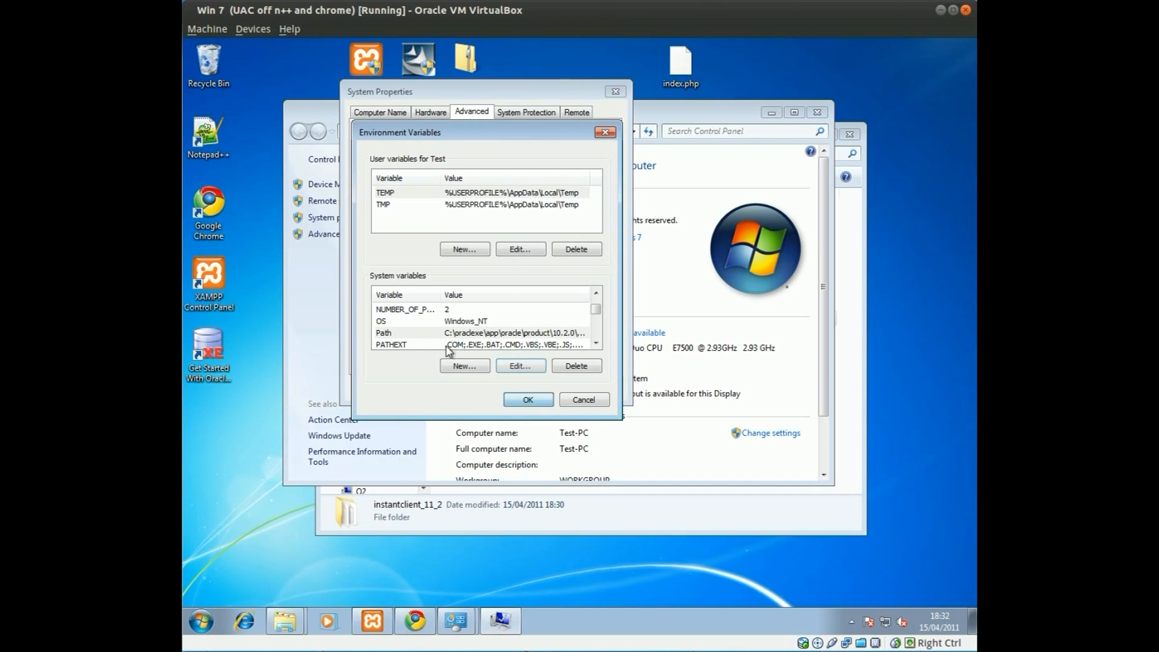
{"action": "left_click", "coordinate": [491, 388]}
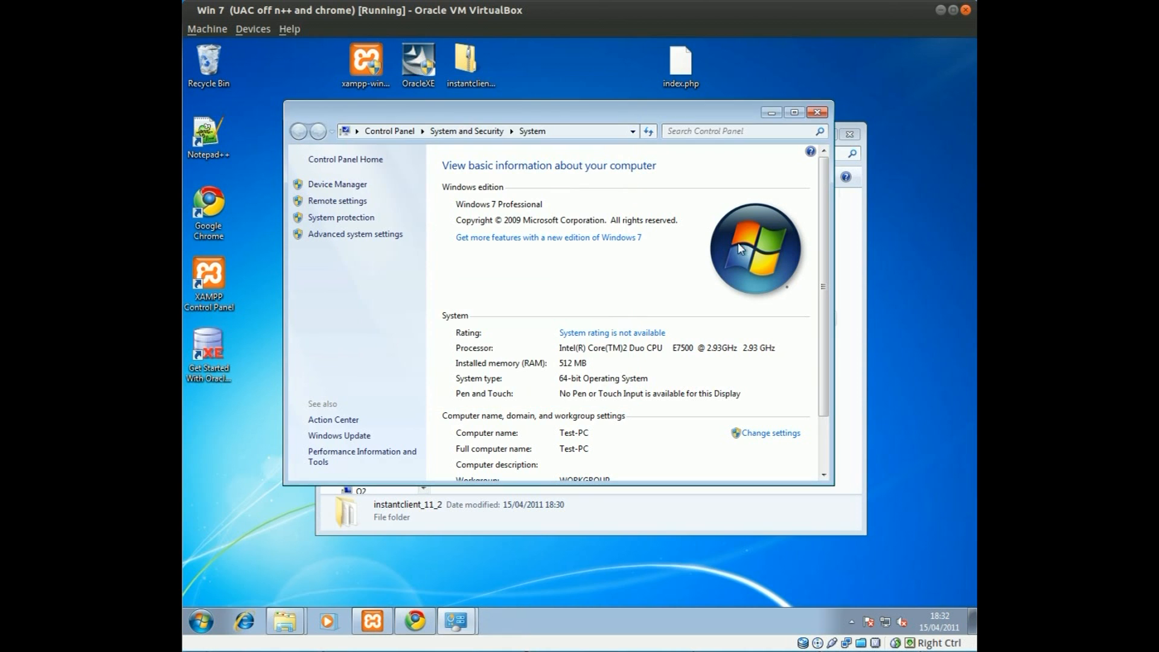
{"action": "left_click", "coordinate": [817, 112]}
{"action": "left_click", "coordinate": [850, 135]}
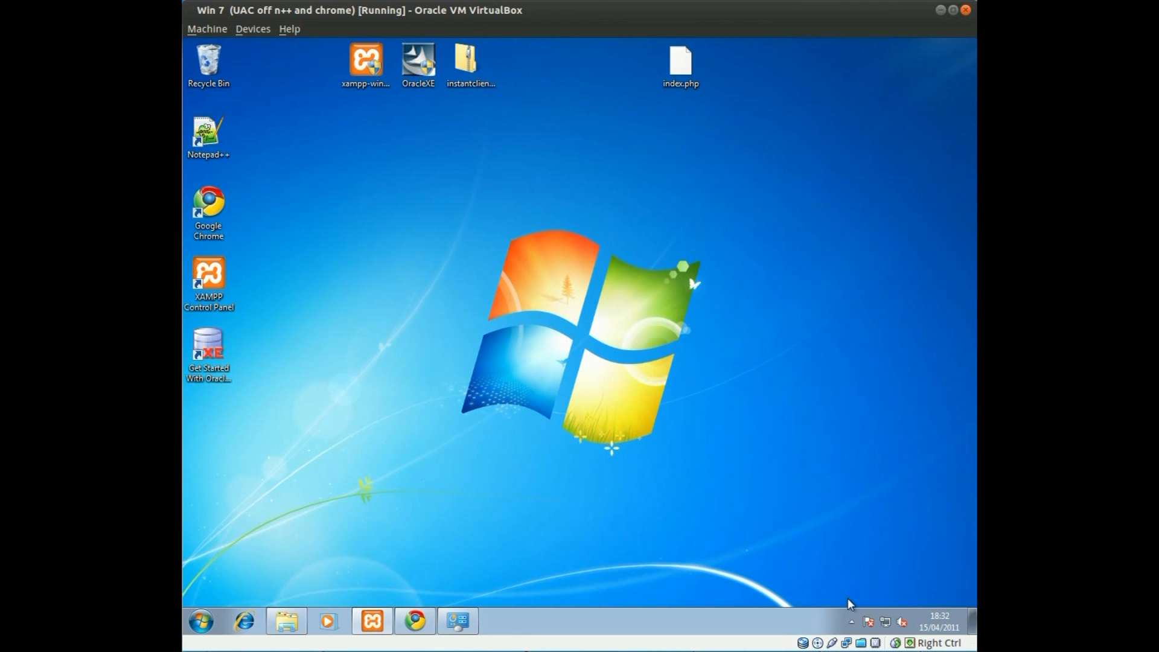